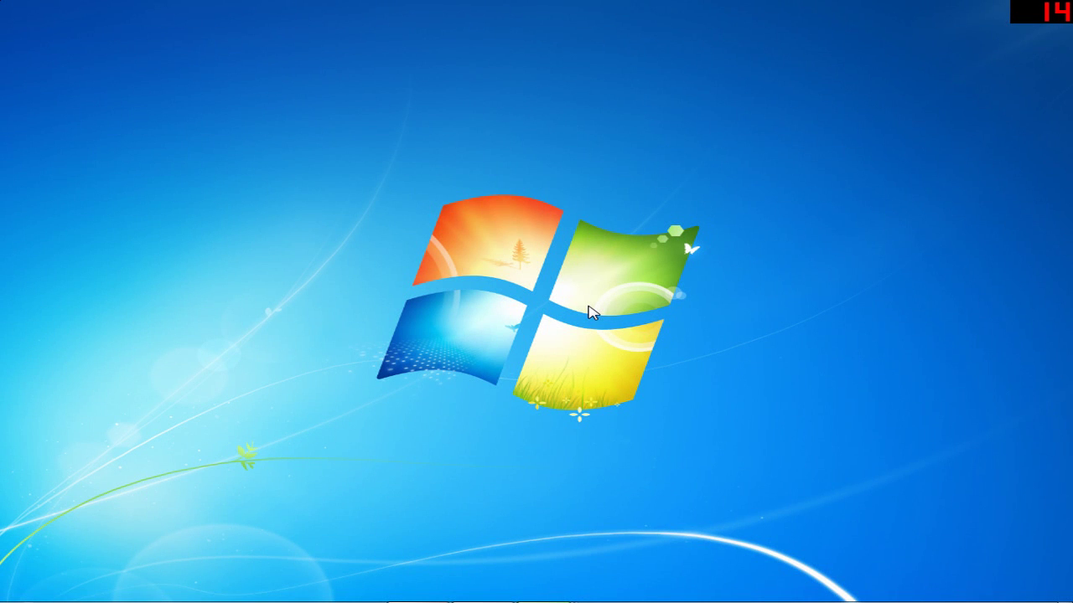
Step: Bring up Chrome showing the feed-the-beast.com home page
{"action": "mouse_move", "coordinate": [390, 151]}
{"action": "left_mouse_down"}
{"action": "mouse_move", "coordinate": [553, 233]}
{"action": "mouse_move", "coordinate": [493, 404]}
{"action": "mouse_move", "coordinate": [749, 441]}
{"action": "mouse_move", "coordinate": [543, 360]}
{"action": "mouse_move", "coordinate": [570, 369]}
{"action": "left_mouse_up"}
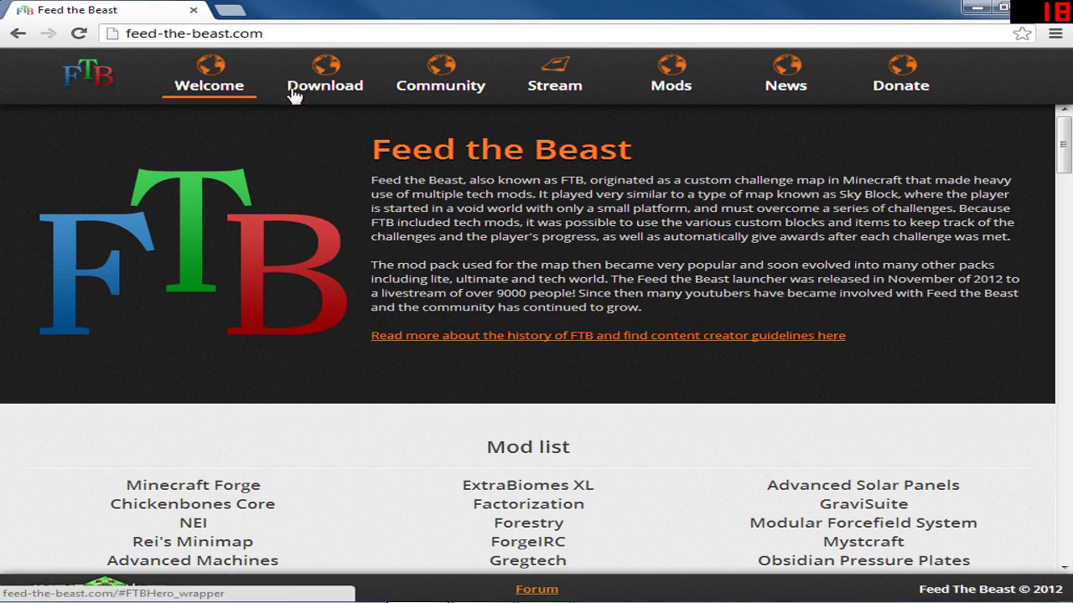
Step: Jump to the site's Download section and scroll through its launcher options
{"action": "key", "text": "ctrl+a"}
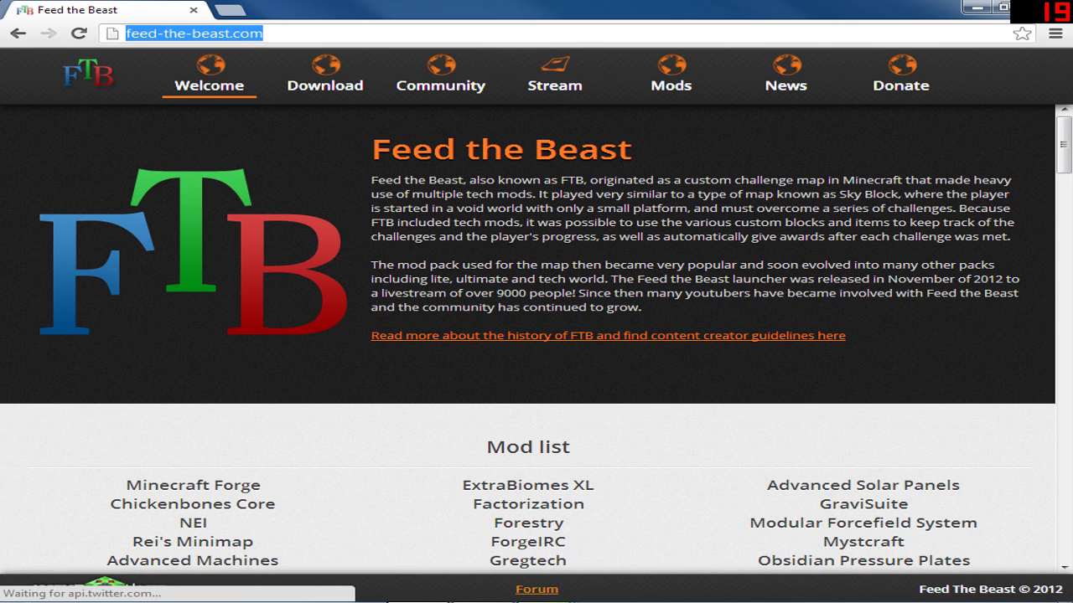
{"action": "key", "text": "End"}
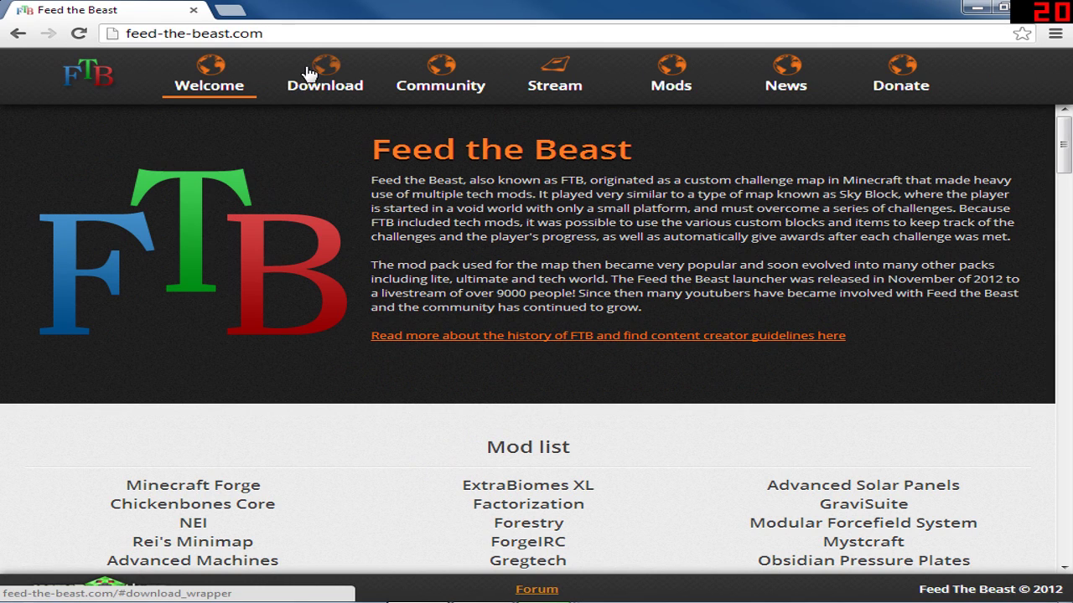
{"action": "left_click", "coordinate": [313, 72]}
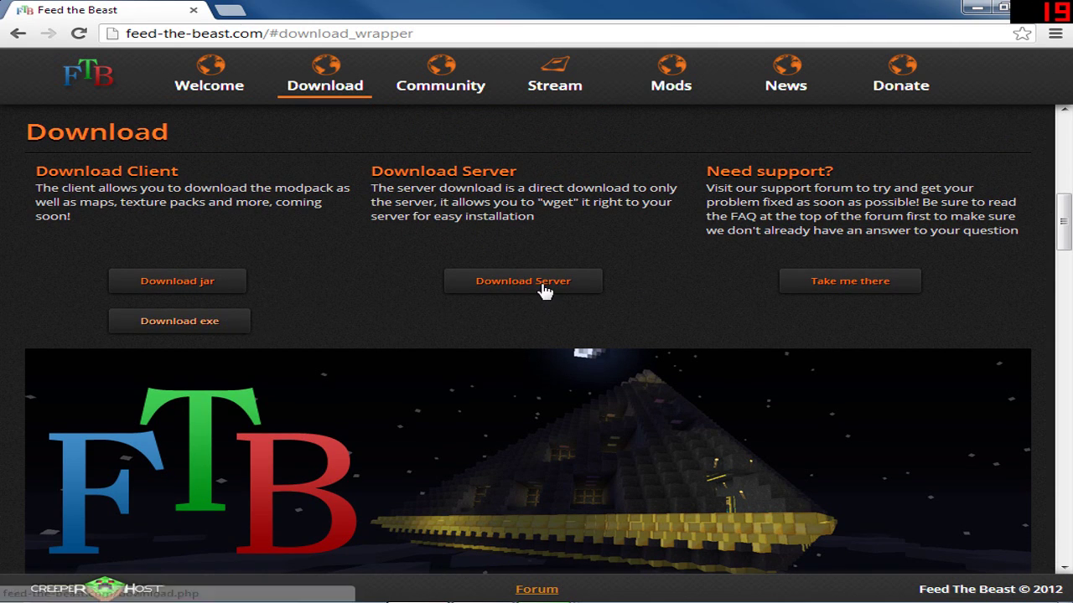
{"action": "scroll", "coordinate": [645, 309], "scroll_direction": "down", "scroll_amount": 1}
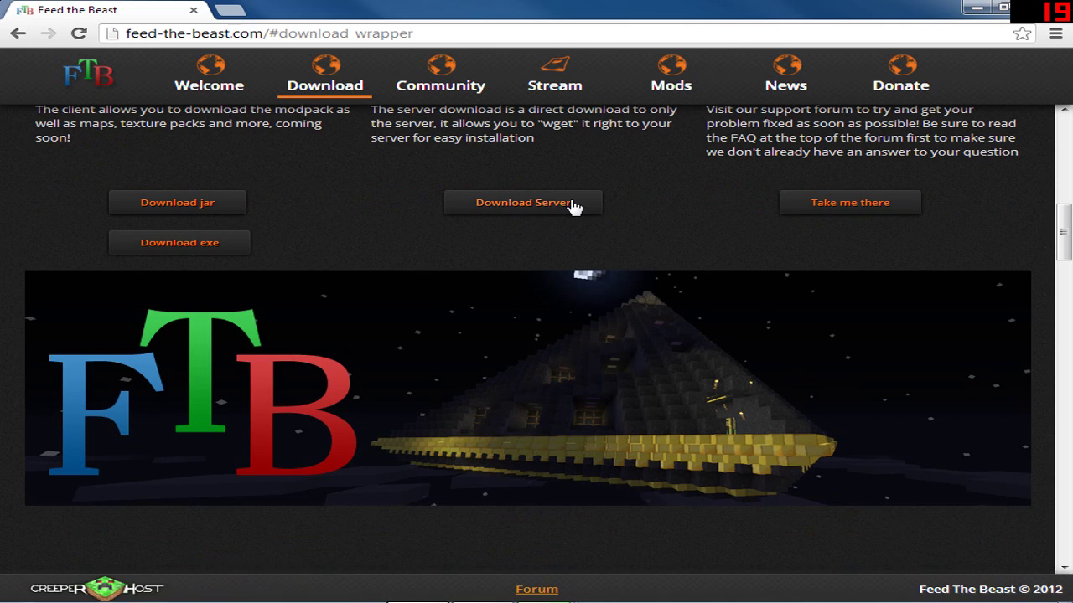
{"action": "scroll", "coordinate": [572, 204], "scroll_direction": "up", "scroll_amount": 1}
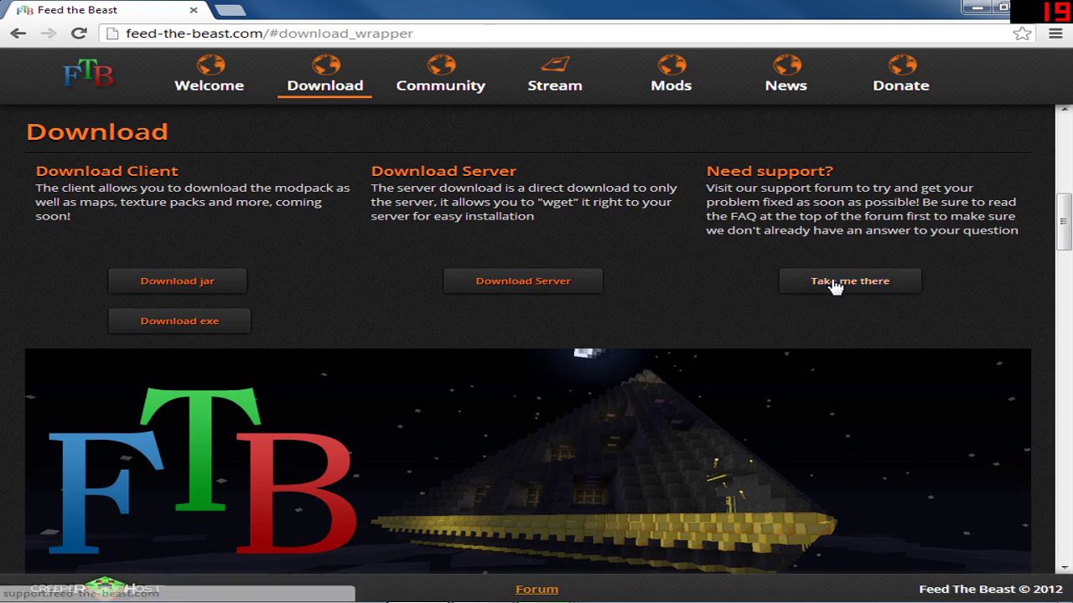
Step: Glance at the Mods section, return to Download, and bring up the Windows Run box
{"action": "left_click", "coordinate": [660, 84]}
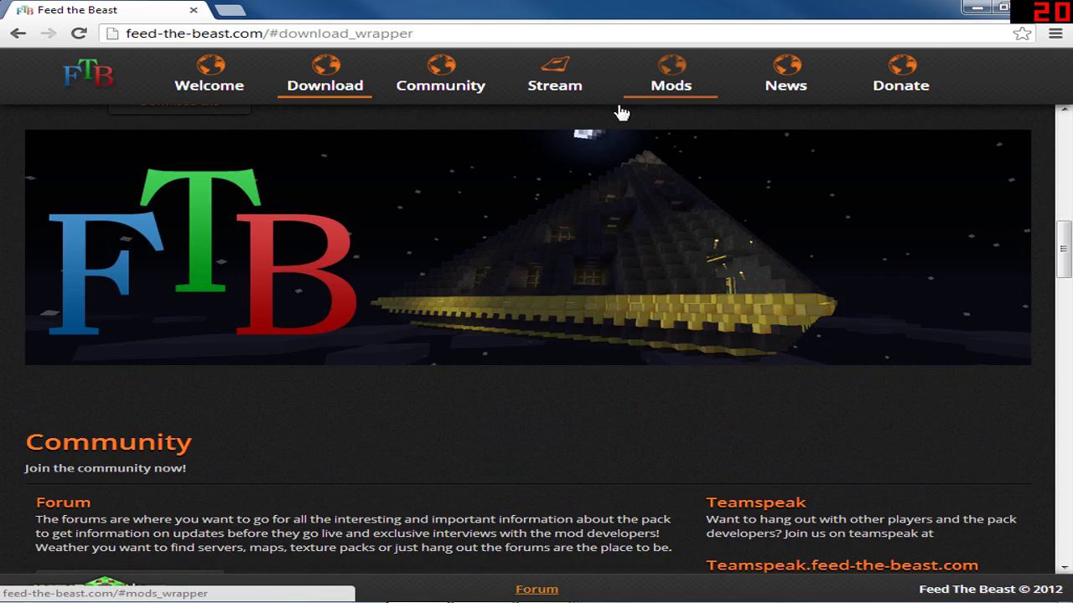
{"action": "scroll", "coordinate": [409, 239], "scroll_direction": "up", "scroll_amount": 2}
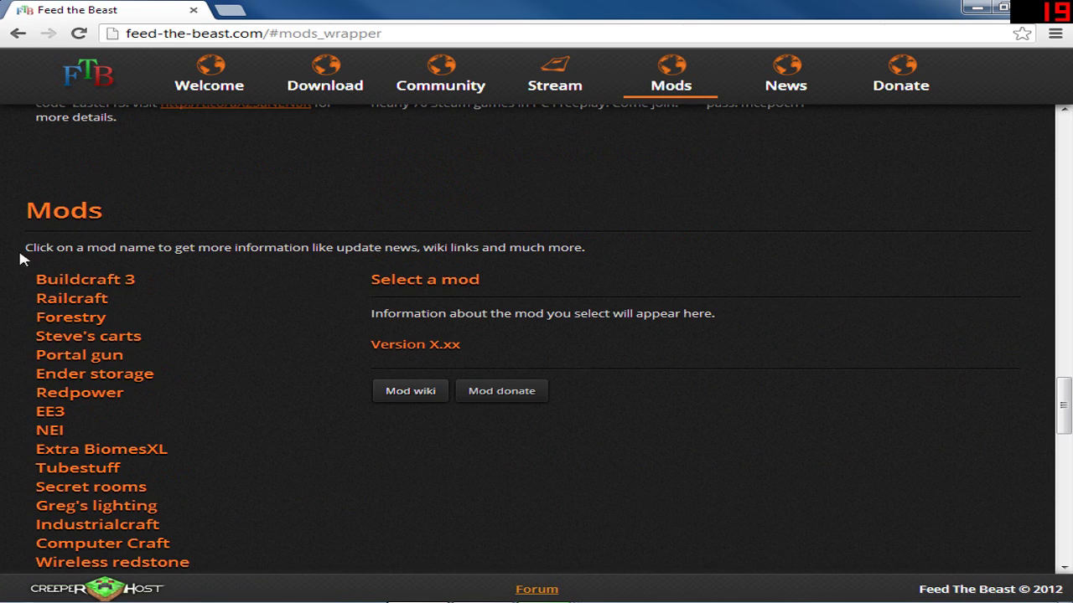
{"action": "left_click", "coordinate": [298, 86]}
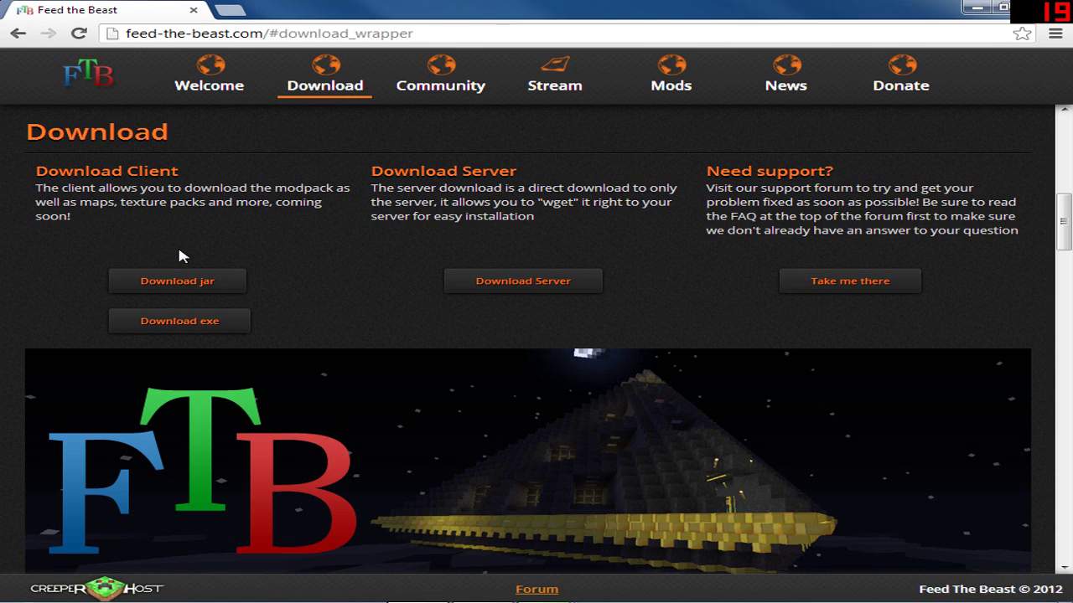
{"action": "key", "text": "super+r"}
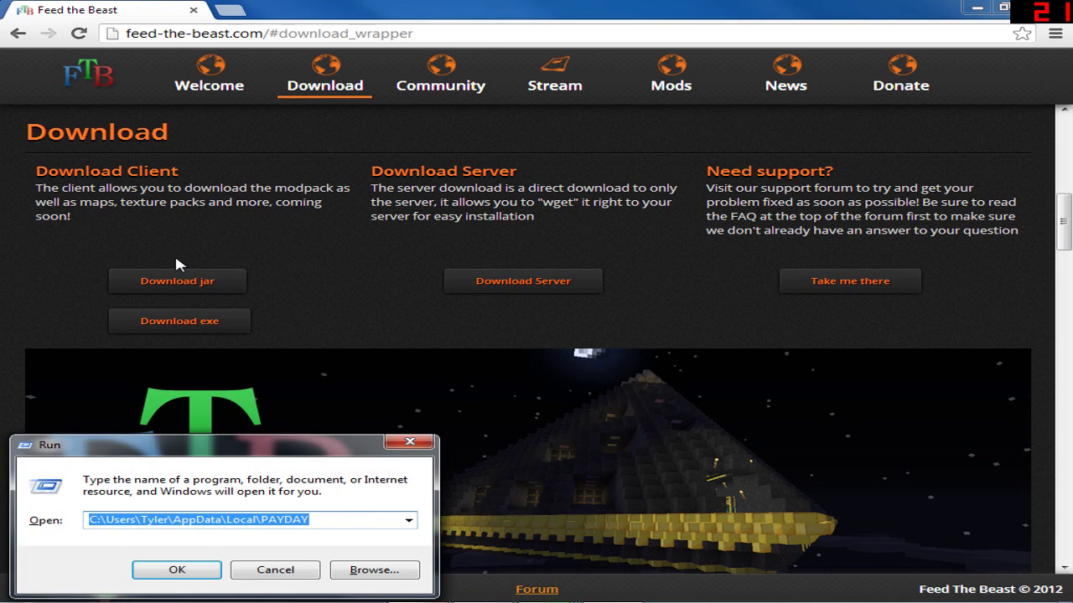
Step: Open the %appdata% Roaming folder from the Run box, then the .minecraft folder inside it
{"action": "left_click_drag", "start_coordinate": [235, 450], "coordinate": [316, 371]}
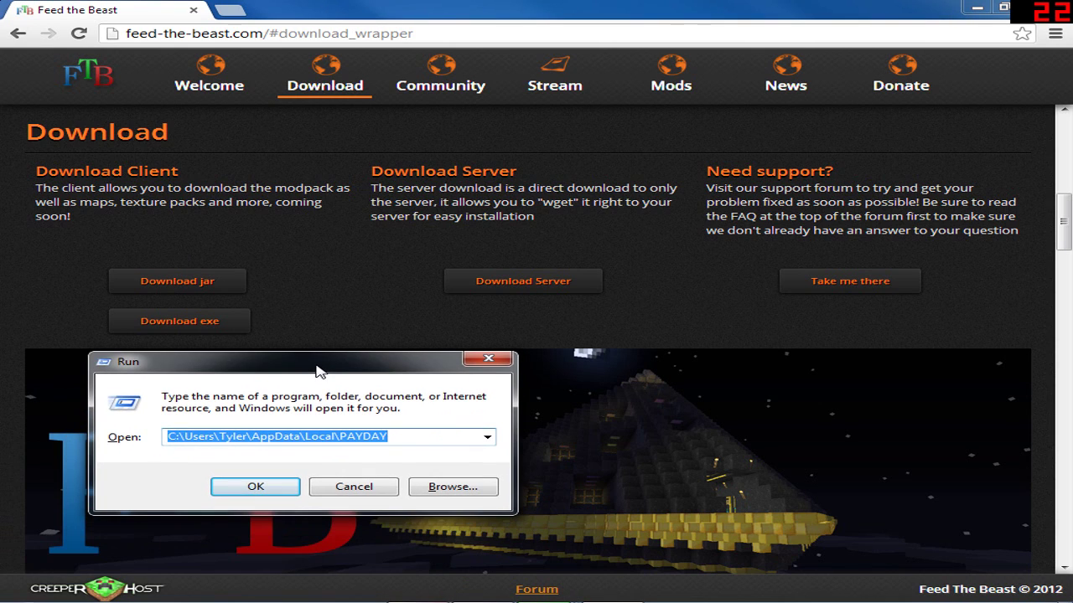
{"action": "key", "text": "BackSpace"}
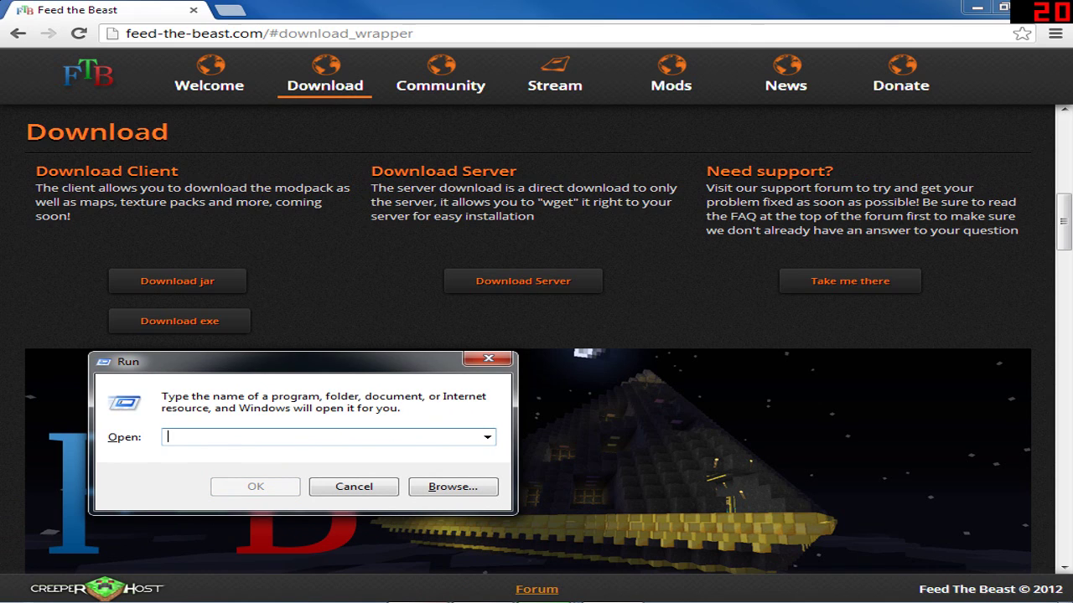
{"action": "type", "text": "%"}
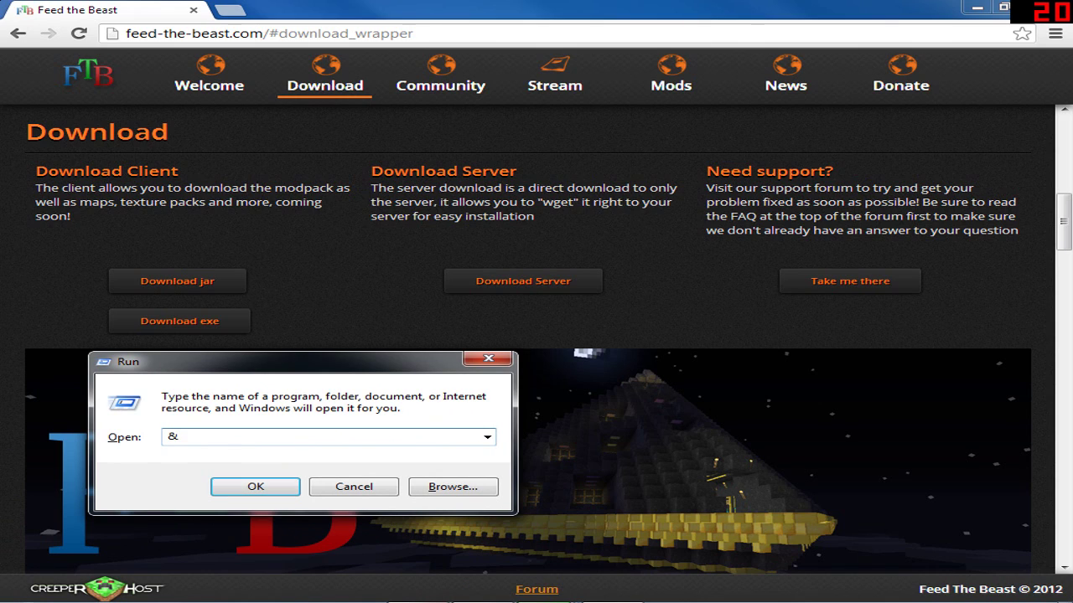
{"action": "key", "text": "BackSpace"}
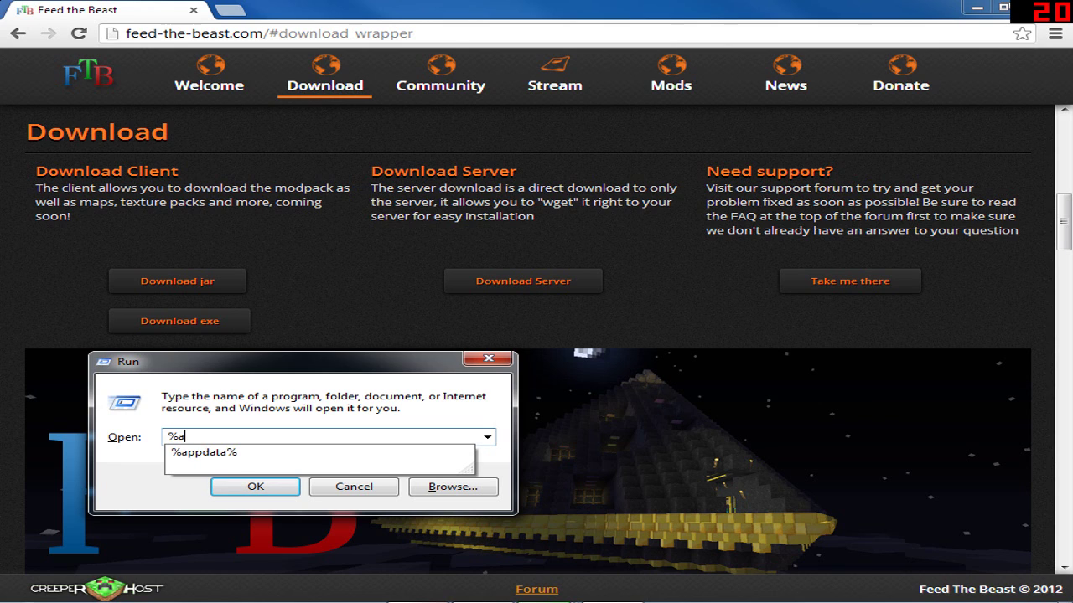
{"action": "type", "text": "ppdata%"}
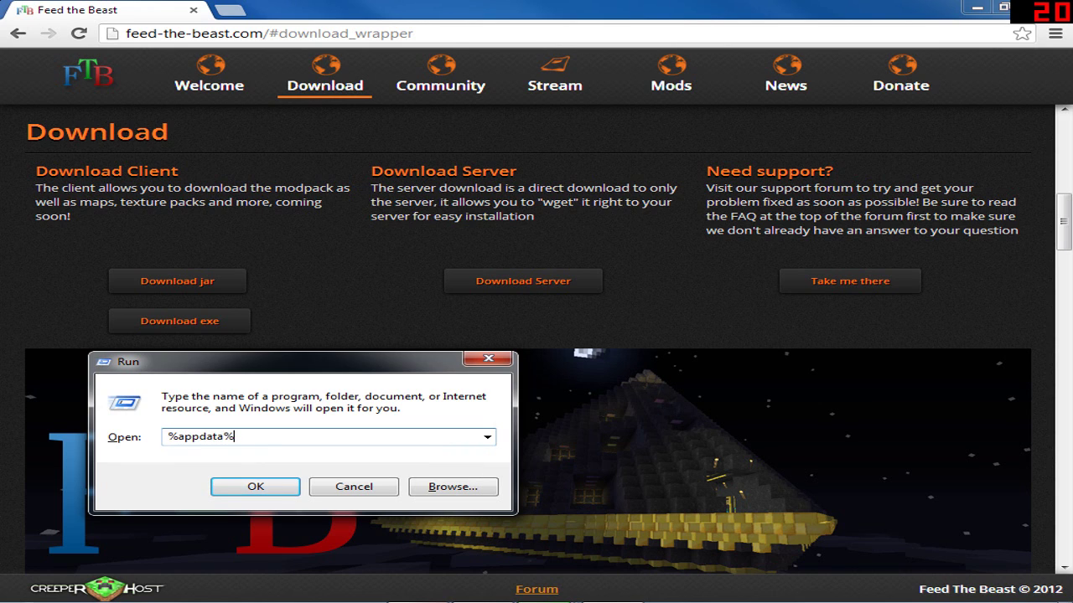
{"action": "key", "text": "Return"}
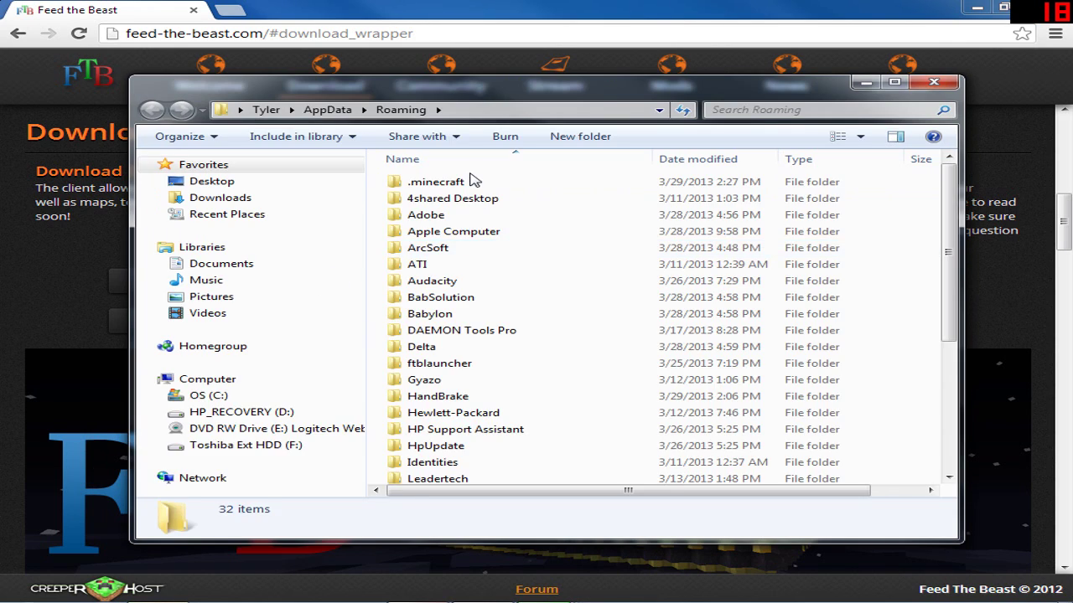
{"action": "double_click", "coordinate": [470, 181]}
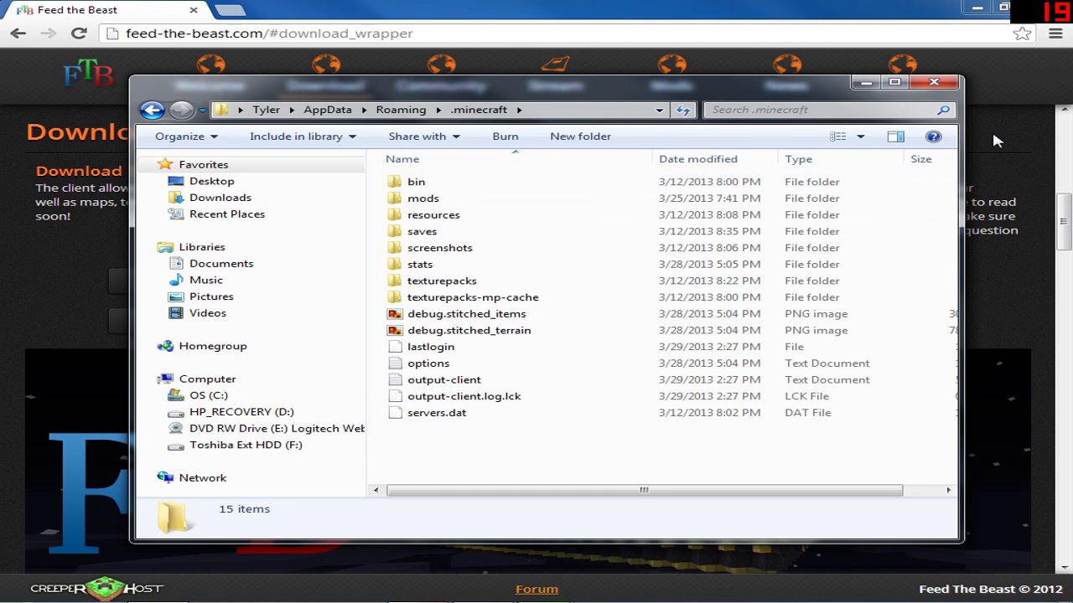
Step: Close the .minecraft window, download FTB_Launcher.exe, and let it run despite the publisher warning
{"action": "left_click", "coordinate": [934, 82]}
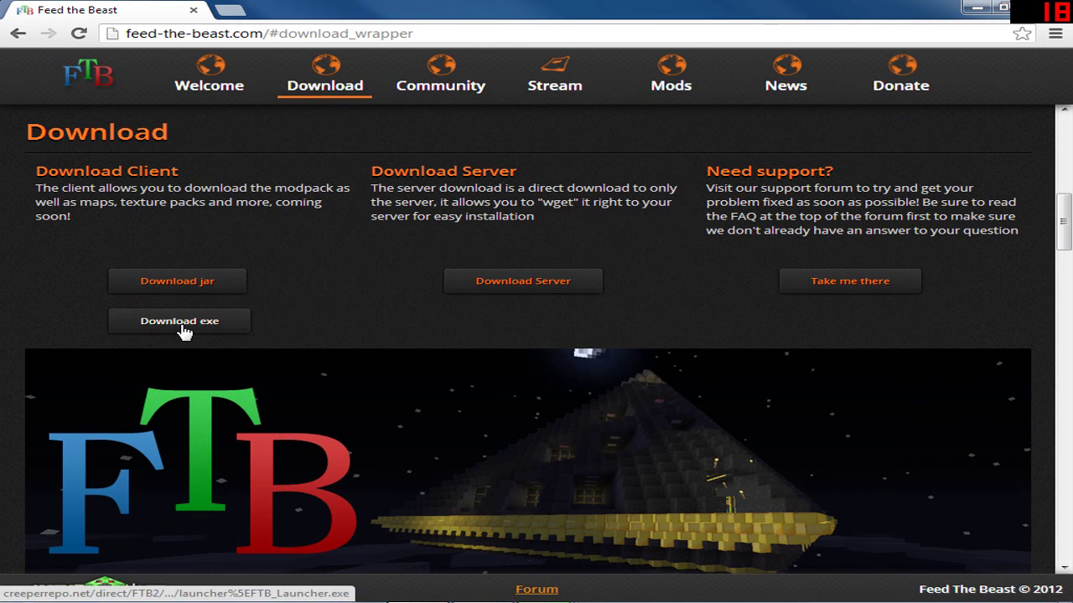
{"action": "left_click", "coordinate": [179, 321]}
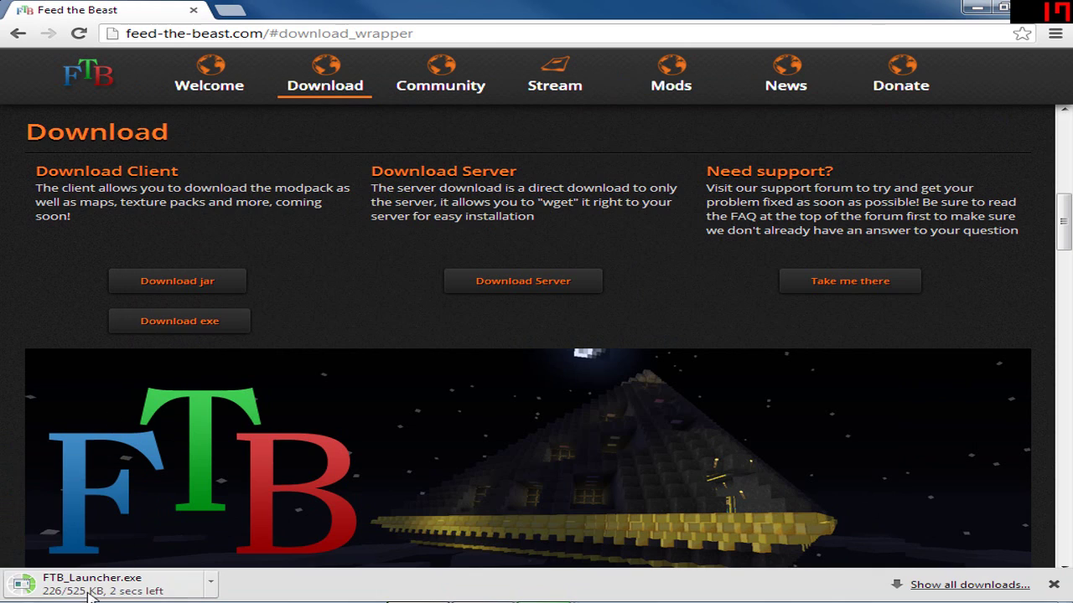
{"action": "left_click", "coordinate": [134, 588]}
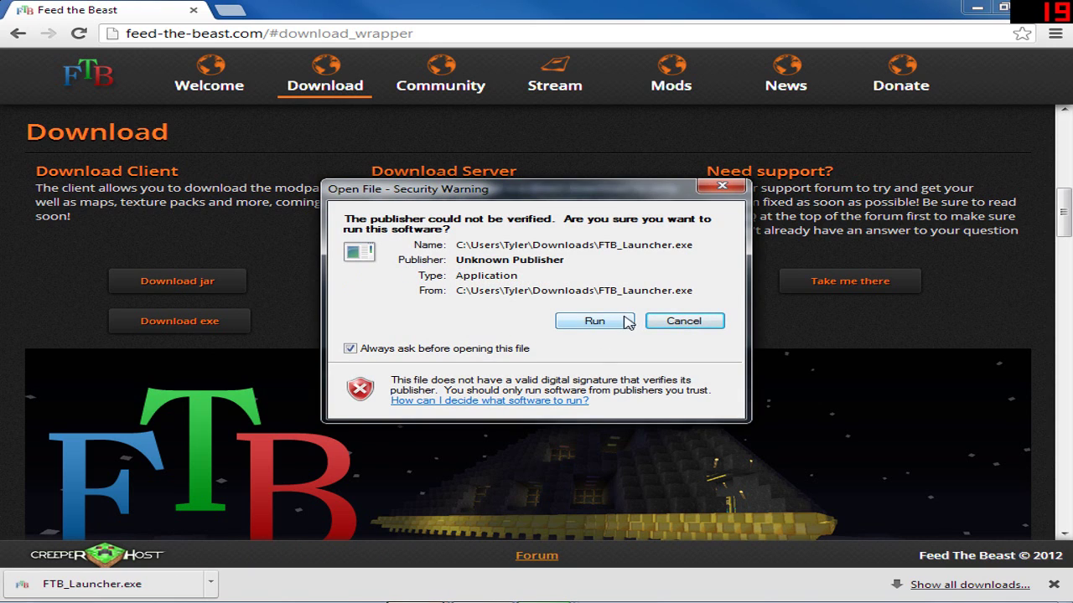
{"action": "left_click", "coordinate": [627, 323]}
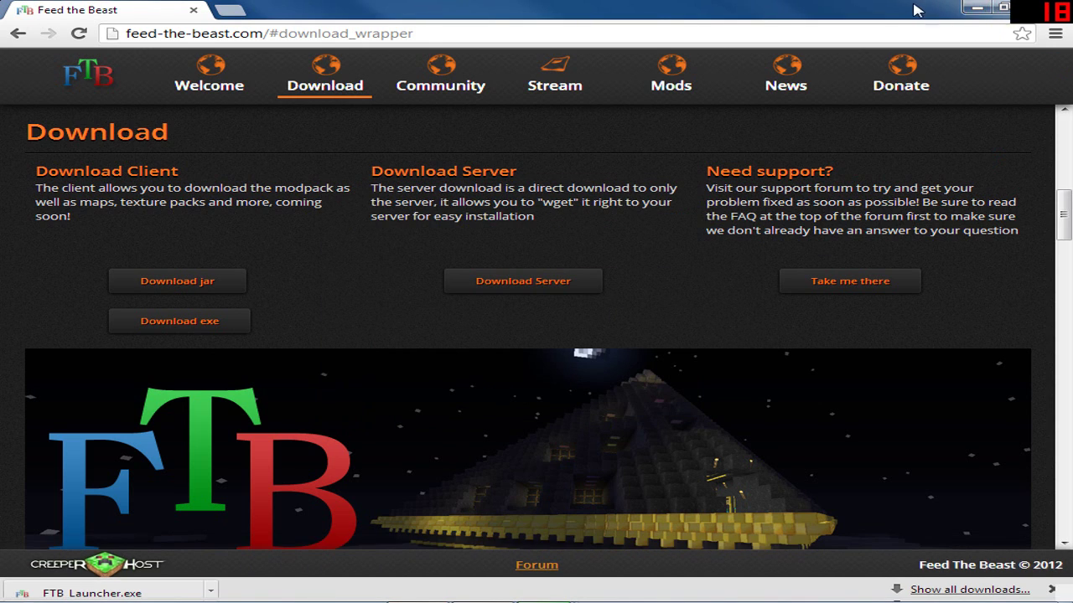
{"action": "left_click_drag", "start_coordinate": [913, 12], "coordinate": [278, 41]}
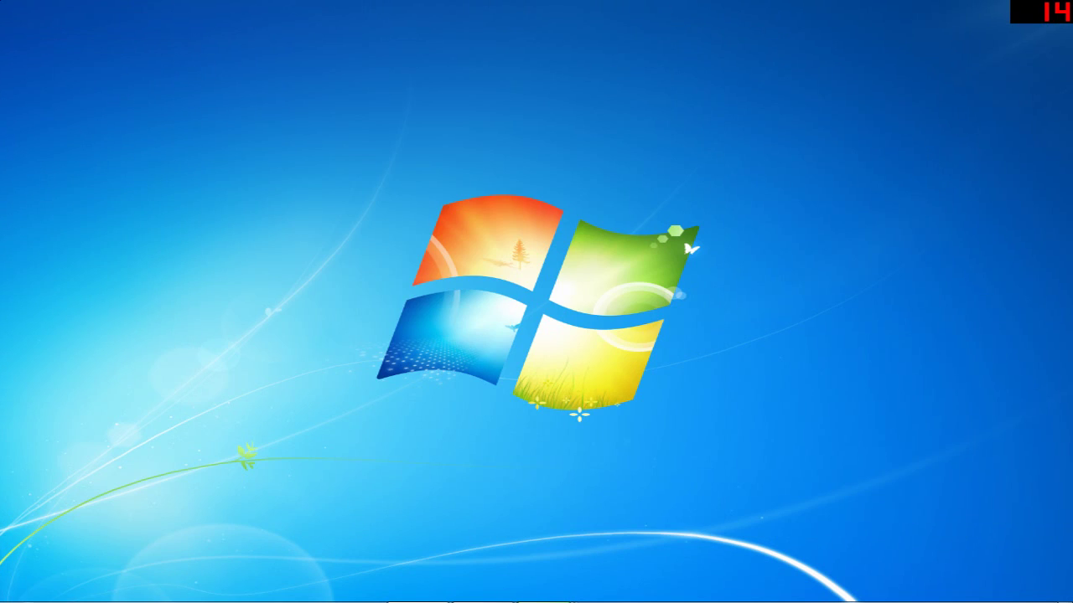
Step: Dismiss the high CPU usage alert and the launcher-is-safe notification
{"action": "mouse_move", "coordinate": [359, 158]}
{"action": "left_mouse_down"}
{"action": "mouse_move", "coordinate": [933, 393]}
{"action": "mouse_move", "coordinate": [756, 450]}
{"action": "mouse_move", "coordinate": [711, 376]}
{"action": "mouse_move", "coordinate": [594, 330]}
{"action": "mouse_move", "coordinate": [775, 353]}
{"action": "left_mouse_up"}
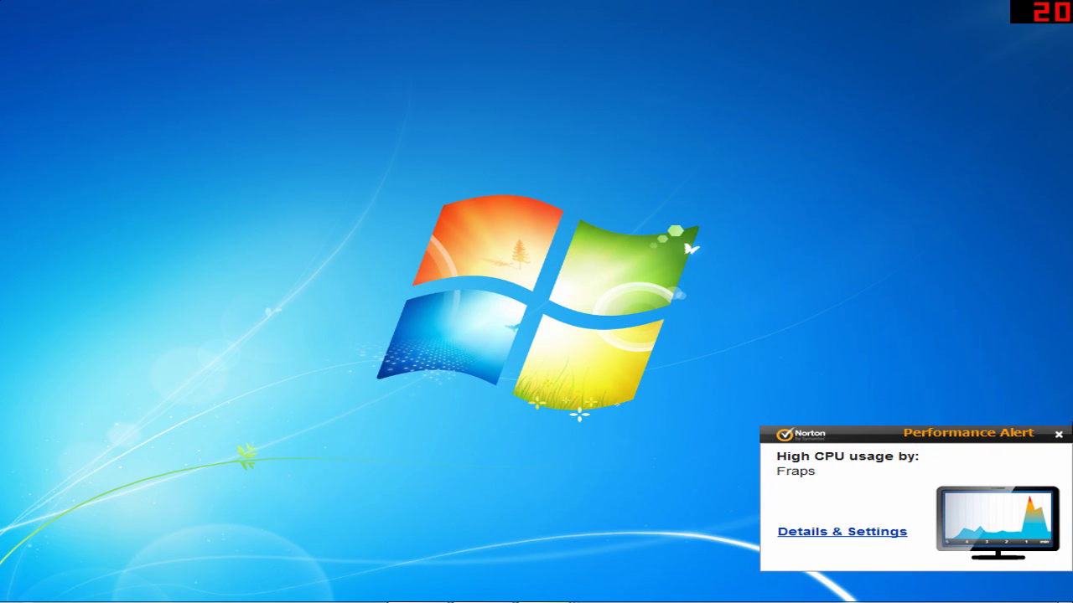
{"action": "left_click", "coordinate": [1061, 435]}
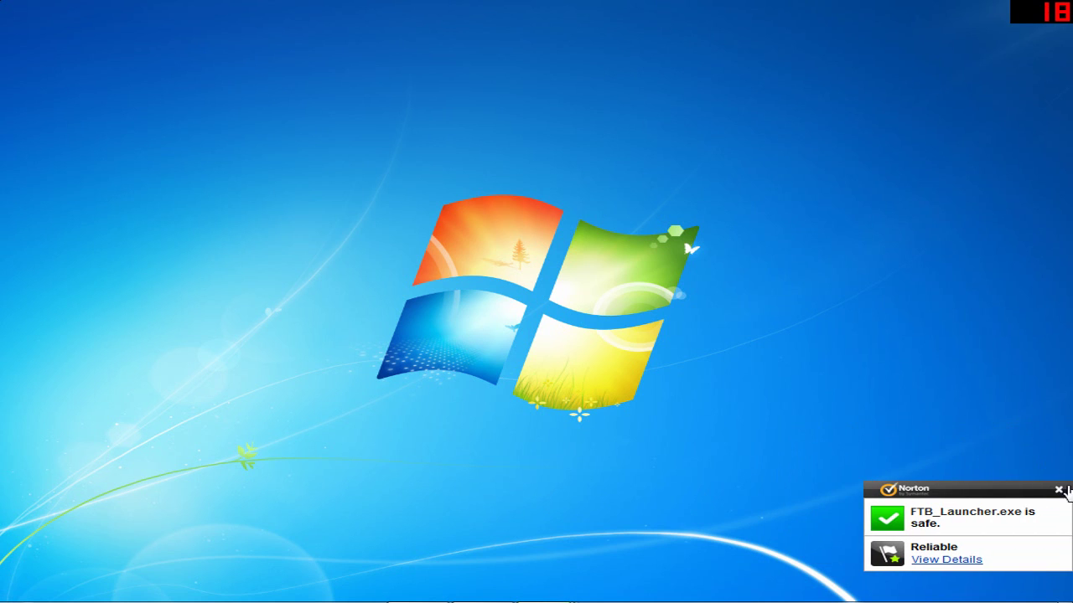
{"action": "left_click", "coordinate": [1059, 490]}
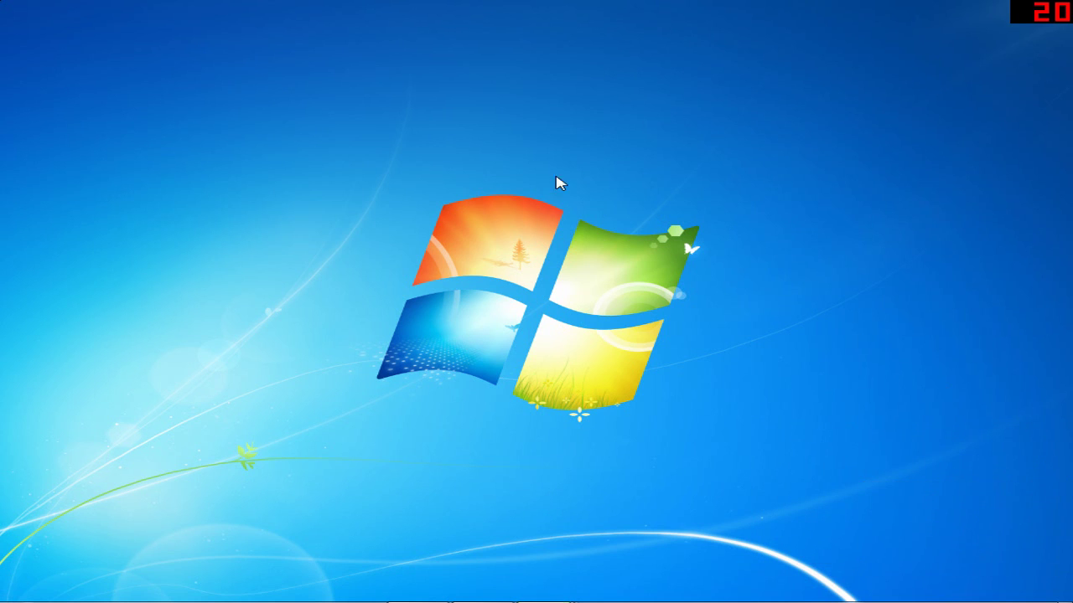
{"action": "left_click_drag", "start_coordinate": [764, 461], "coordinate": [718, 427]}
Step: Alt+Tab through open windows and settle on the bare desktop while the launcher starts
{"action": "key", "text": "alt+Tab"}
{"action": "key", "text": "alt+Tab"}
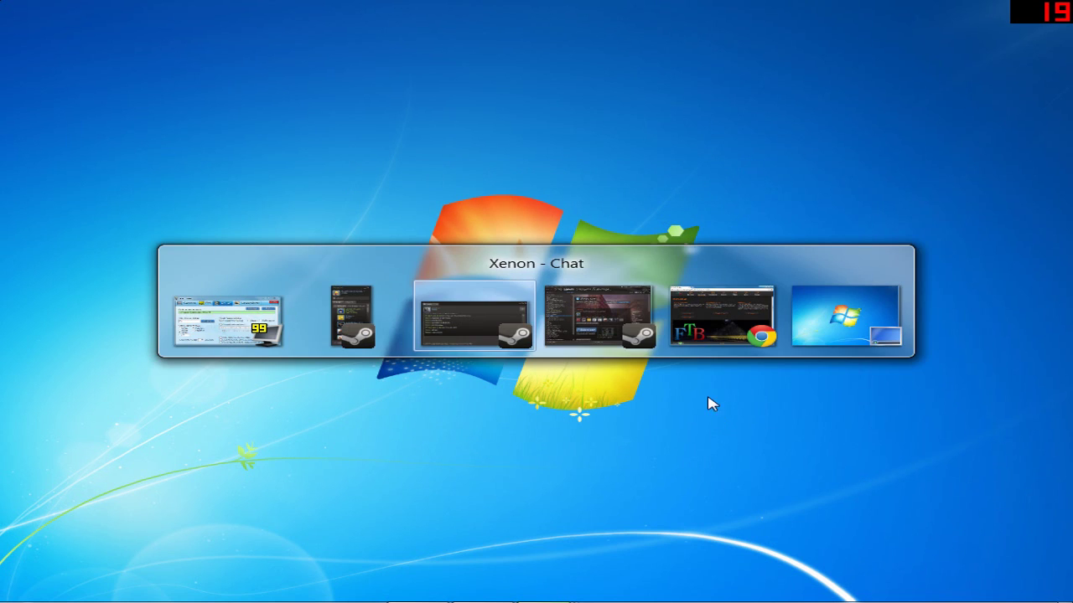
{"action": "key", "text": "alt+Tab"}
{"action": "key", "text": "alt+Tab"}
{"action": "key", "text": "alt+Tab"}
{"action": "key", "text": "alt+Tab"}
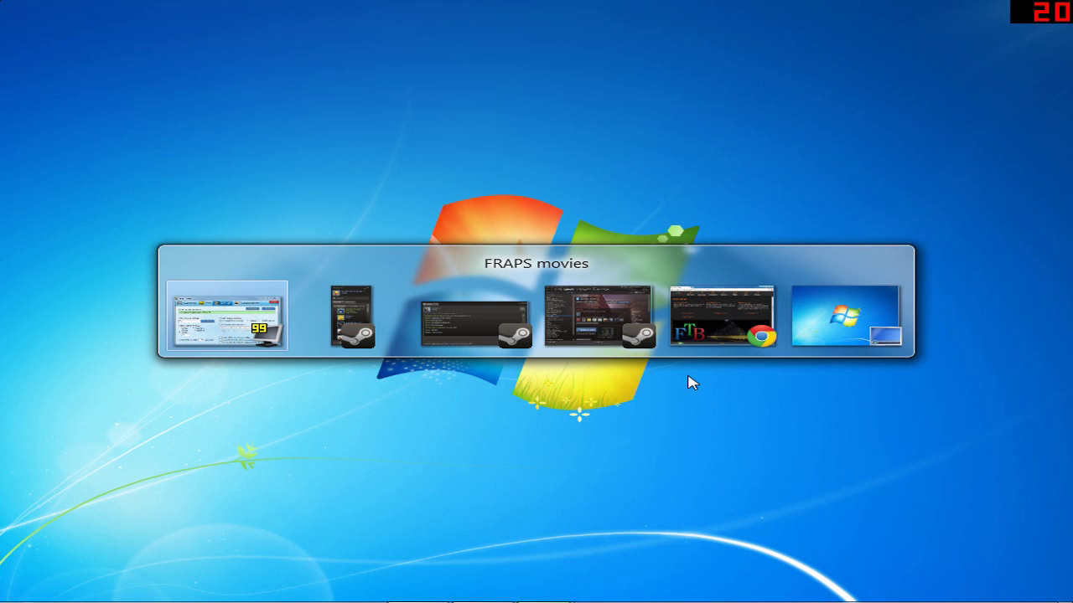
{"action": "key", "text": "alt+Tab"}
{"action": "key", "text": "alt+Tab"}
{"action": "key", "text": "alt+Tab"}
{"action": "key", "text": "alt+Tab"}
{"action": "key", "text": "alt+Tab"}
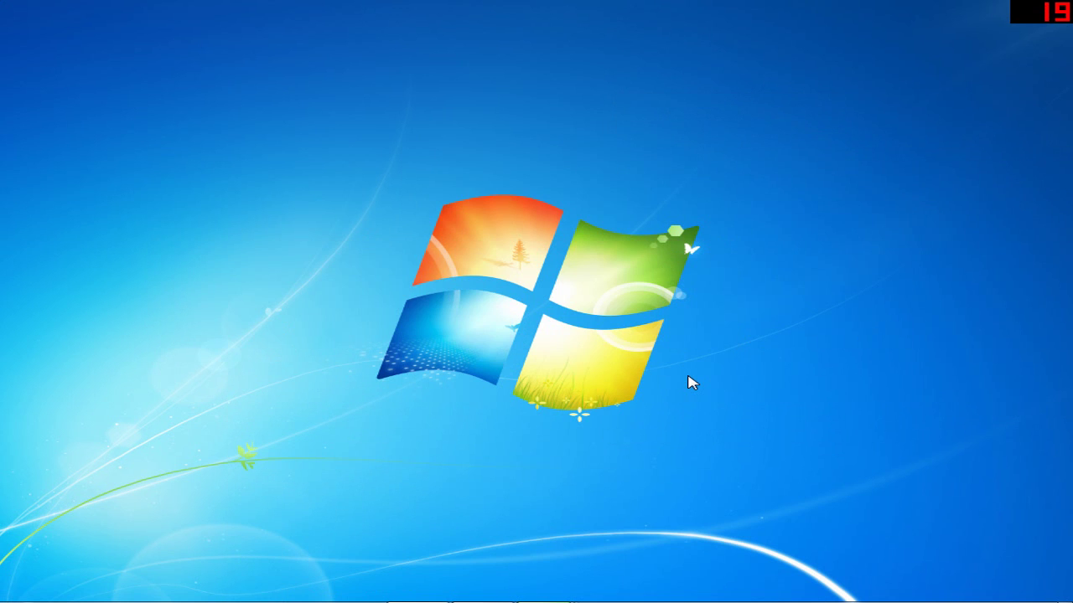
{"action": "mouse_move", "coordinate": [338, 101]}
{"action": "left_mouse_down"}
{"action": "mouse_move", "coordinate": [478, 296]}
{"action": "mouse_move", "coordinate": [765, 433]}
{"action": "mouse_move", "coordinate": [743, 408]}
{"action": "left_mouse_up"}
{"action": "key", "text": "alt+Tab"}
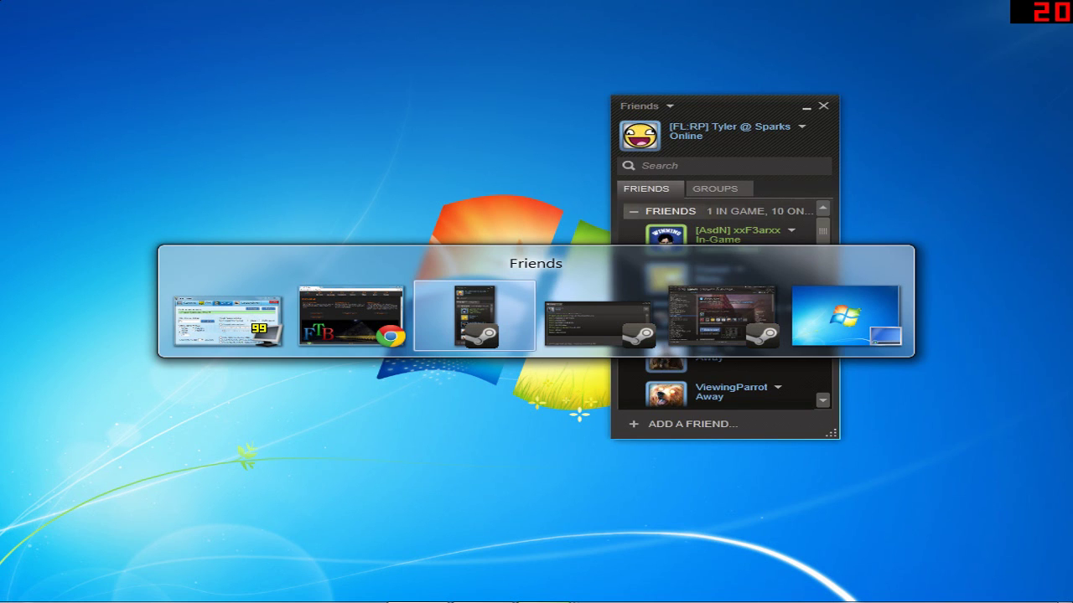
{"action": "key", "text": "alt+Tab"}
{"action": "key", "text": "alt+Tab"}
{"action": "key", "text": "alt+Tab"}
{"action": "key", "text": "alt+shift+Tab"}
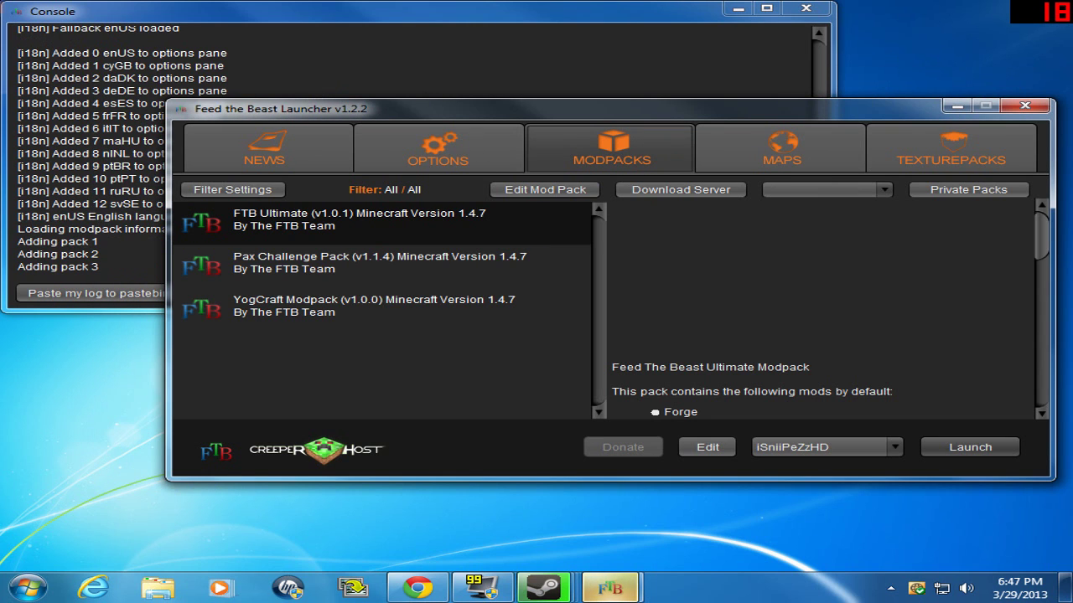
Step: Minimize the FTB log console and open the Mod Pack Editor for FTB Ultimate
{"action": "left_click", "coordinate": [78, 13]}
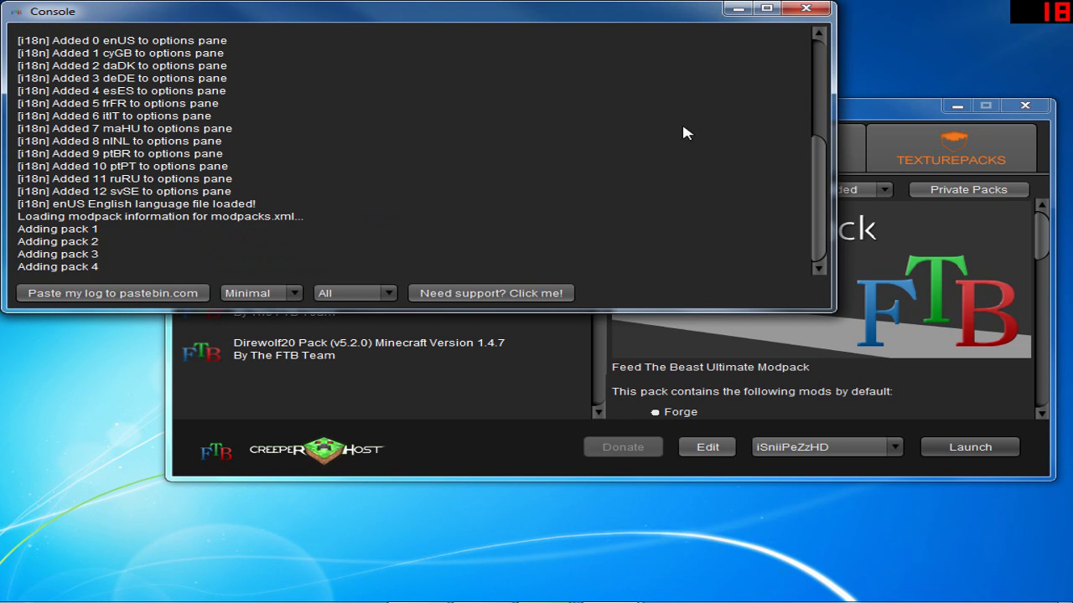
{"action": "left_click", "coordinate": [738, 9]}
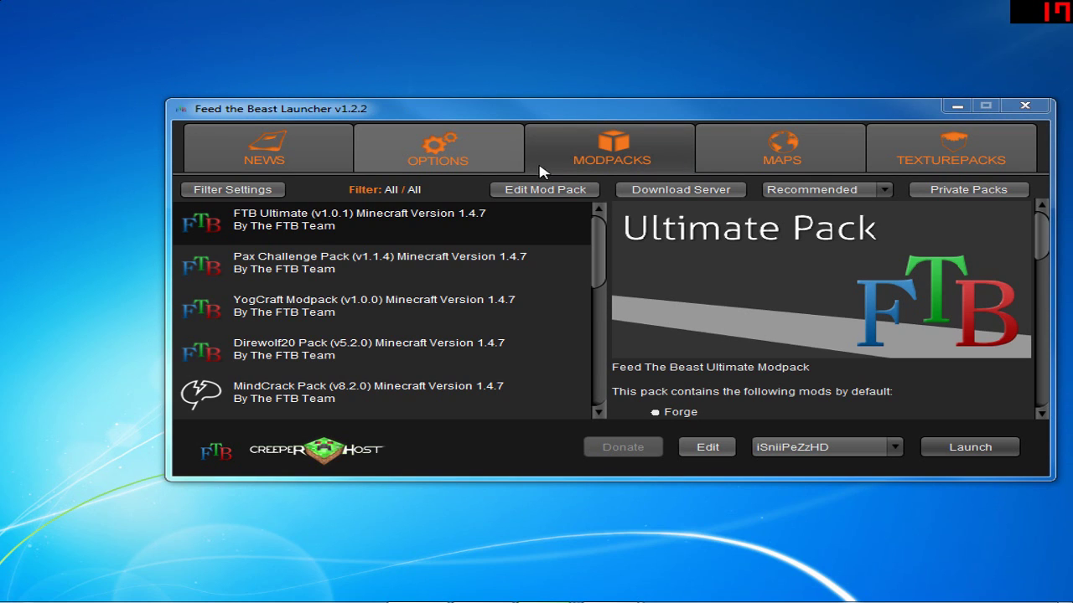
{"action": "left_click", "coordinate": [578, 192]}
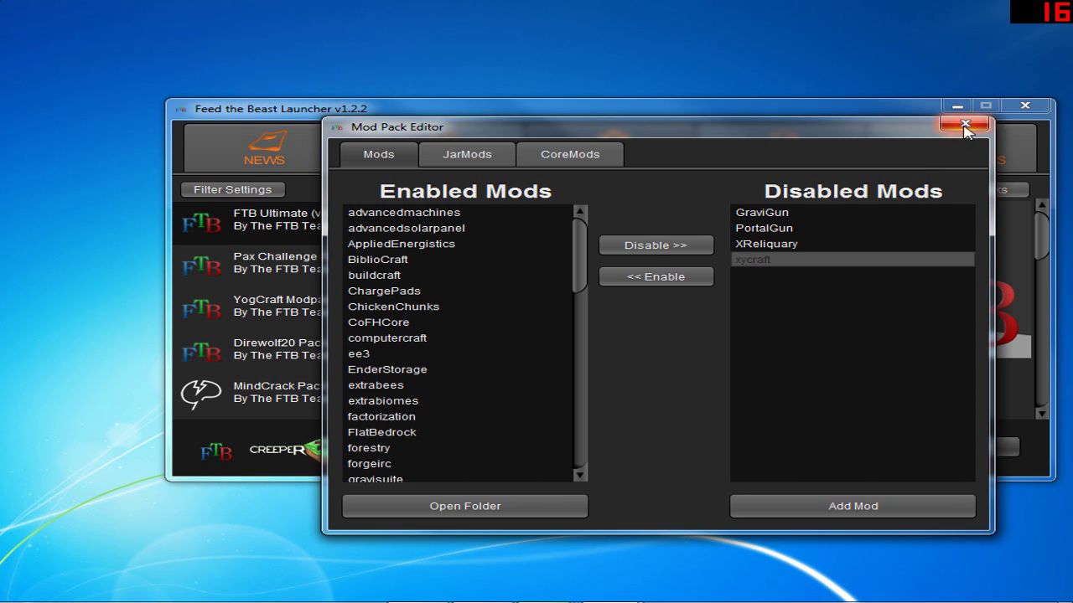
Step: Scroll FTB Ultimate's mod list: GraviGun, PortalGun, XReliquary, xycraft disabled; railcraft, redpowercore enabled
{"action": "scroll", "coordinate": [501, 265], "scroll_direction": "down", "scroll_amount": 5}
{"action": "scroll", "coordinate": [503, 265], "scroll_direction": "down", "scroll_amount": 3}
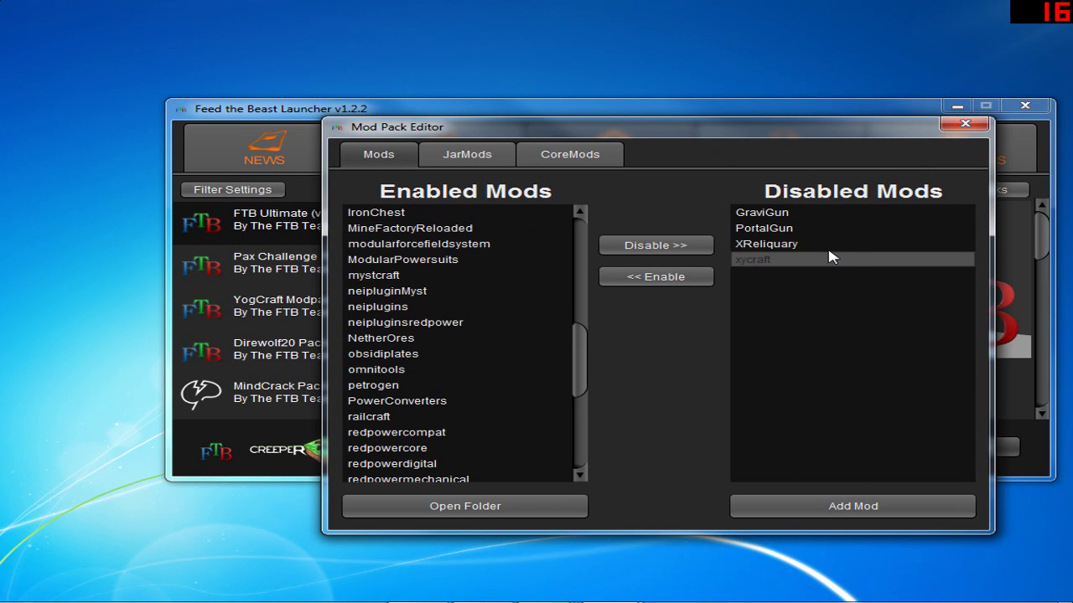
Step: Close the Mod Pack Editor and scroll through the Maps list
{"action": "left_click", "coordinate": [963, 126]}
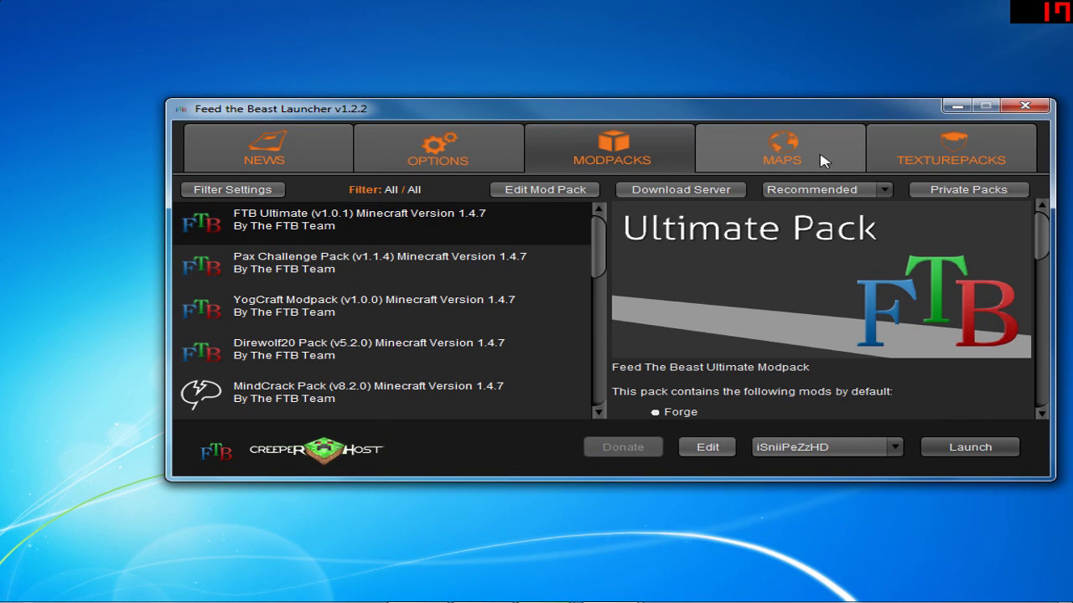
{"action": "left_click", "coordinate": [821, 161]}
{"action": "scroll", "coordinate": [426, 227], "scroll_direction": "down", "scroll_amount": 3}
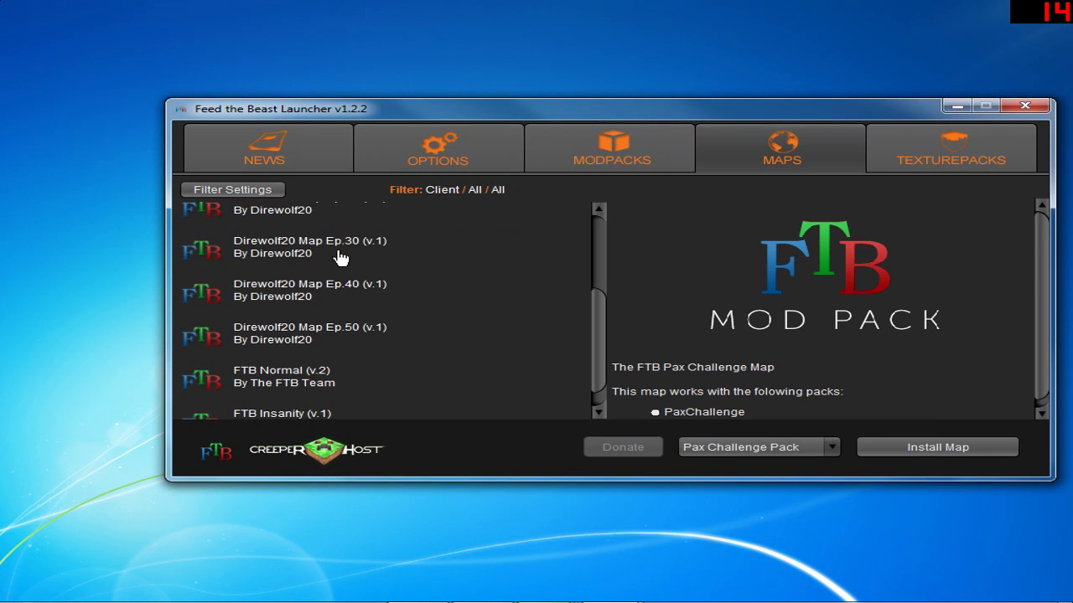
{"action": "scroll", "coordinate": [341, 257], "scroll_direction": "up", "scroll_amount": 3}
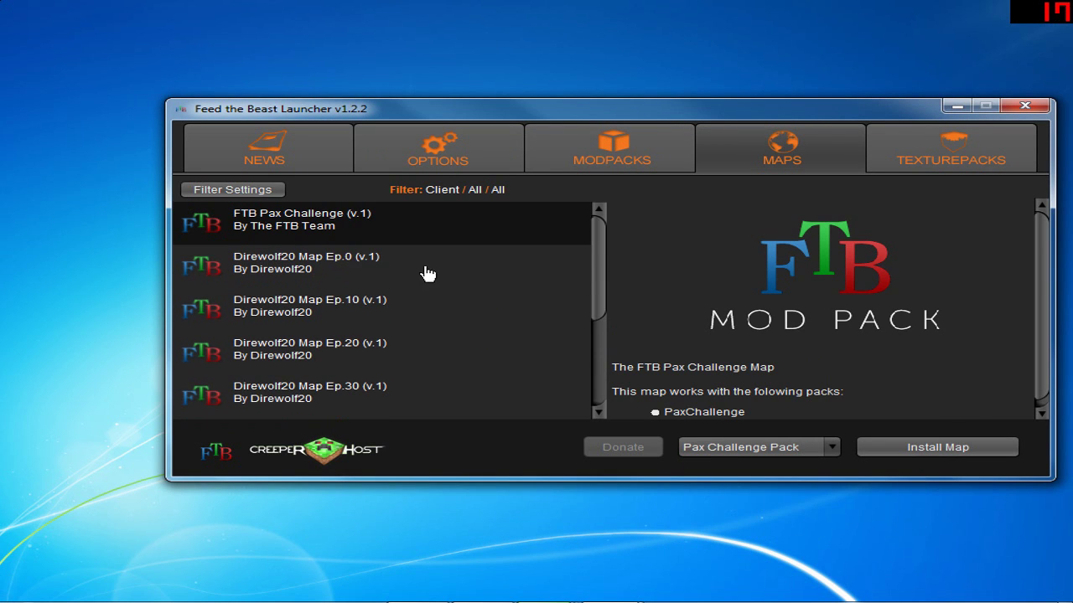
{"action": "scroll", "coordinate": [426, 269], "scroll_direction": "down", "scroll_amount": 3}
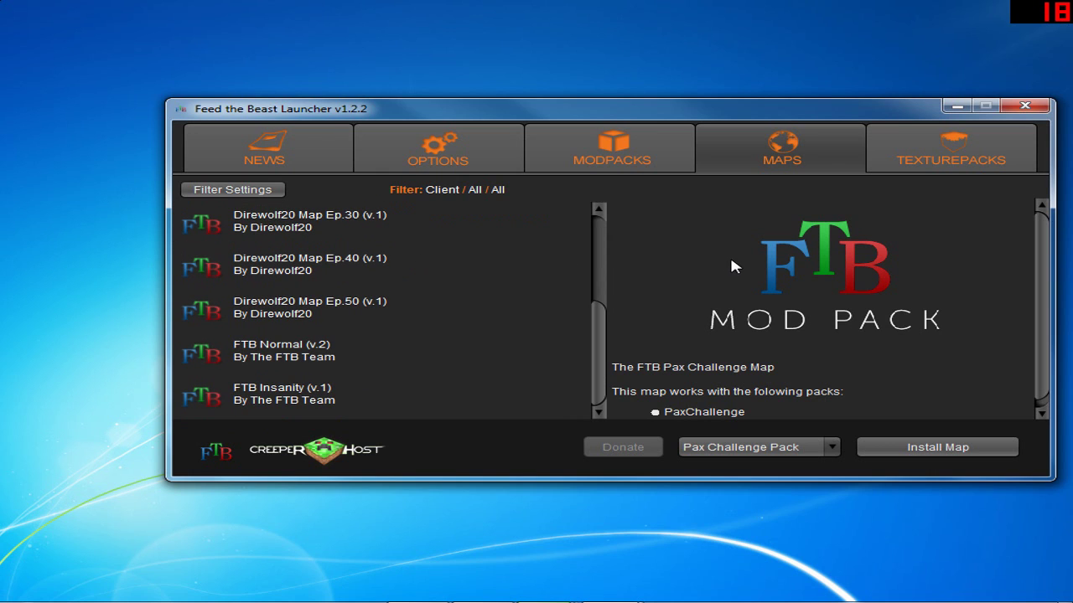
Step: Browse Texturepacks, previewing Love And Tolerance and then Soartex Fanver
{"action": "left_click", "coordinate": [890, 168]}
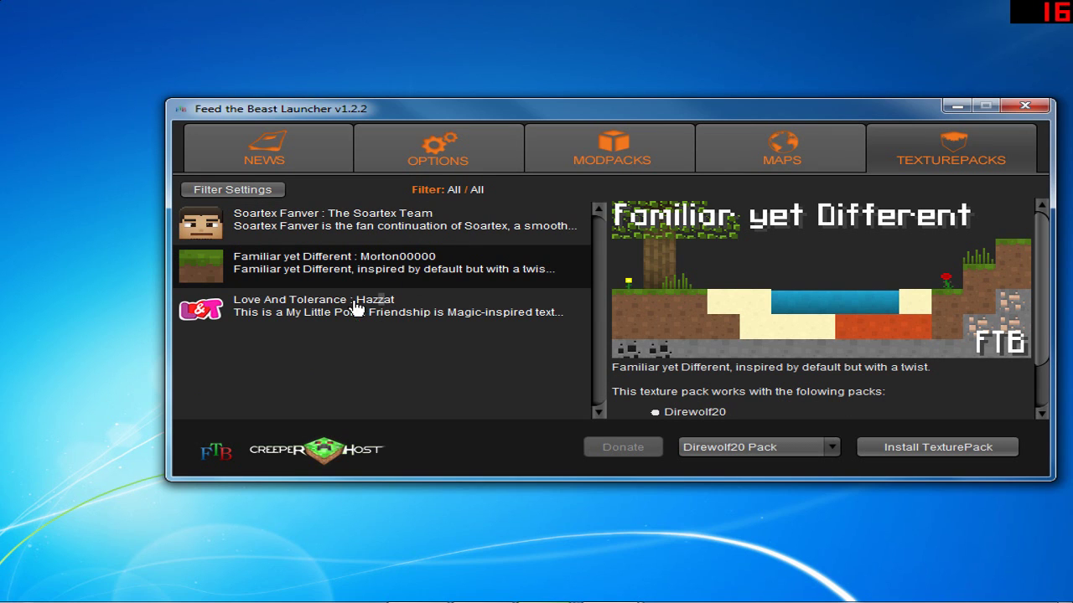
{"action": "left_click", "coordinate": [357, 310]}
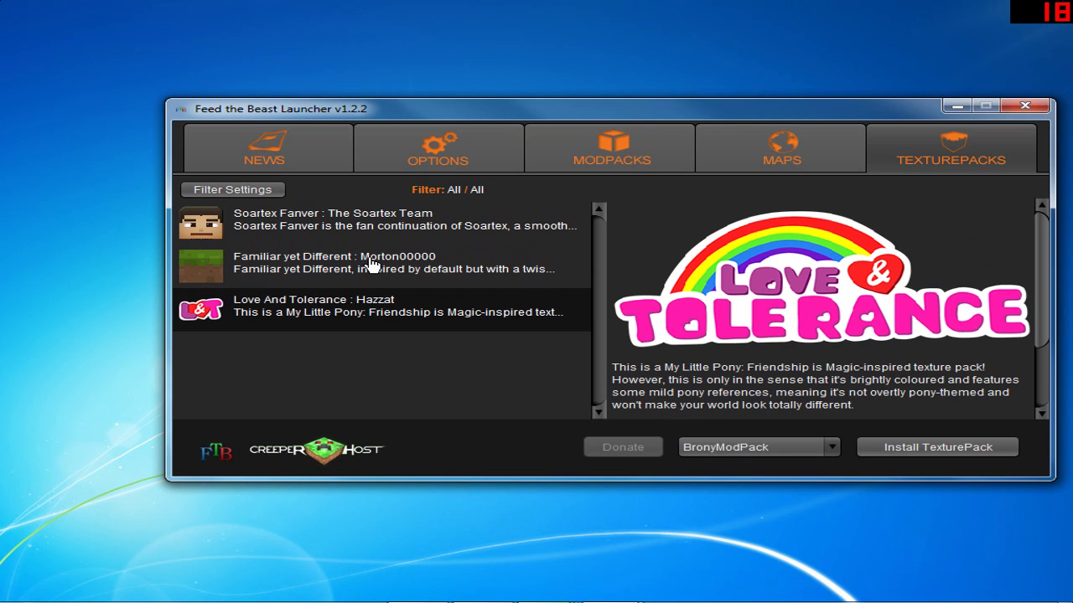
{"action": "left_click", "coordinate": [384, 234]}
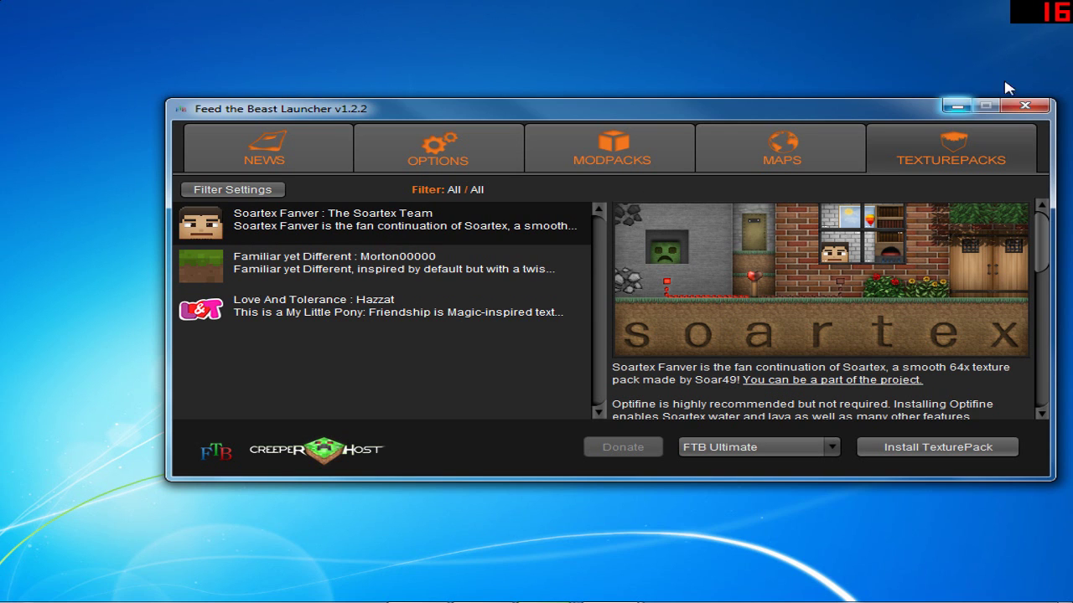
Step: In Options, slide RAM Maximum up, then back down to 2.50 GB
{"action": "left_click", "coordinate": [637, 144]}
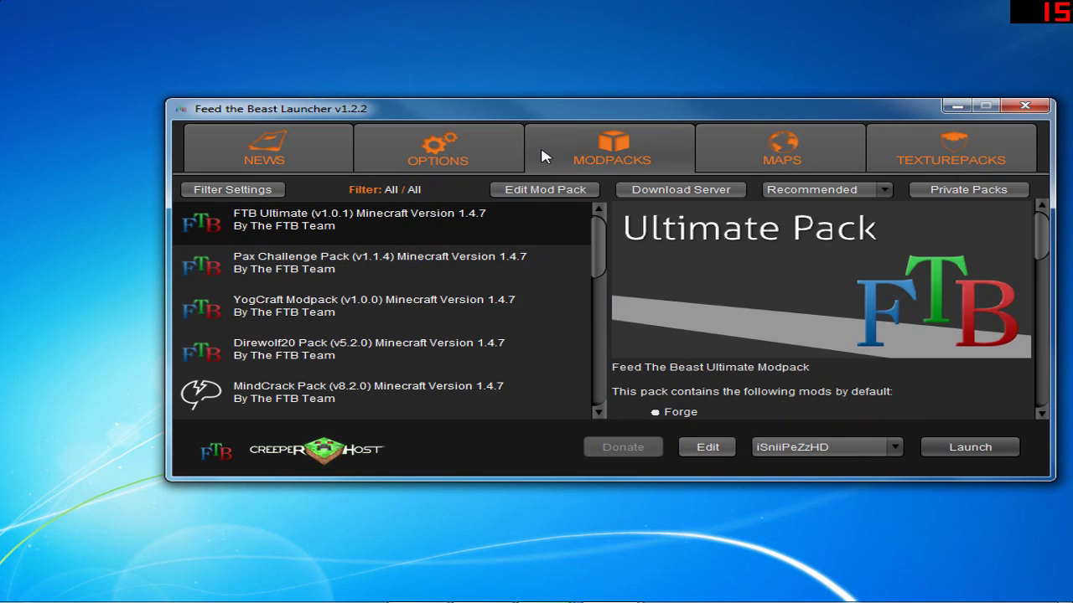
{"action": "left_click", "coordinate": [479, 148]}
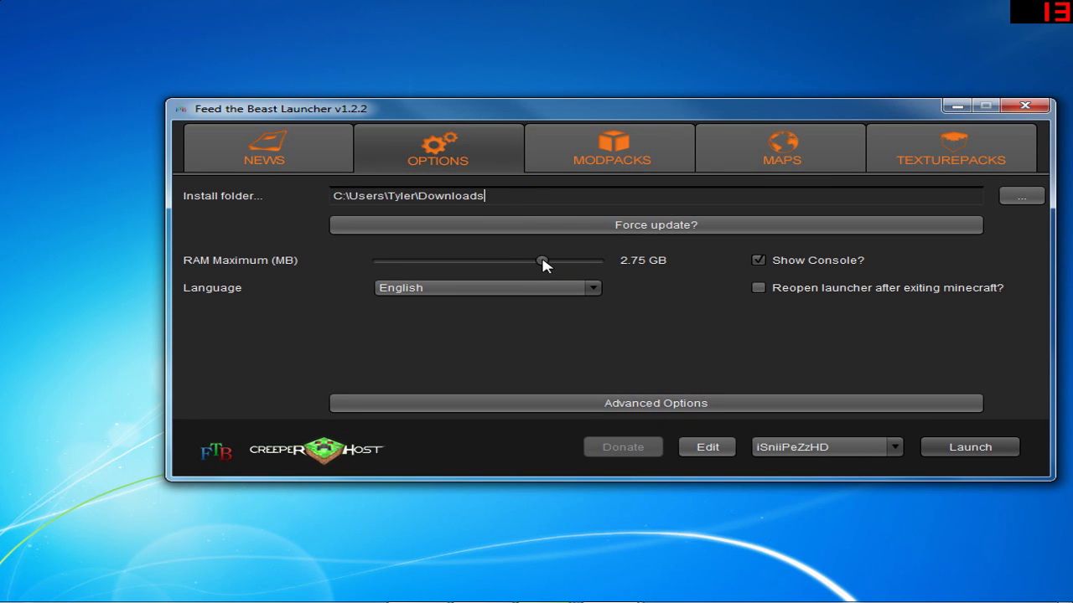
{"action": "left_click_drag", "start_coordinate": [536, 263], "coordinate": [757, 285]}
{"action": "left_click_drag", "start_coordinate": [597, 260], "coordinate": [531, 257]}
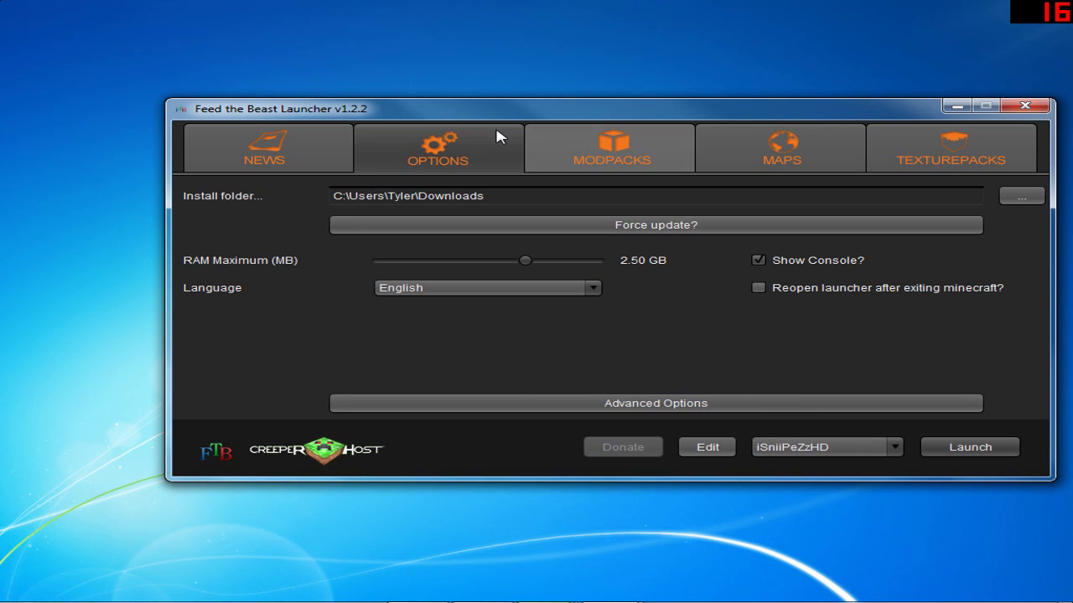
Step: On Modpacks, start a profile with the player's username, close the form, and select the existing profile
{"action": "left_click", "coordinate": [593, 158]}
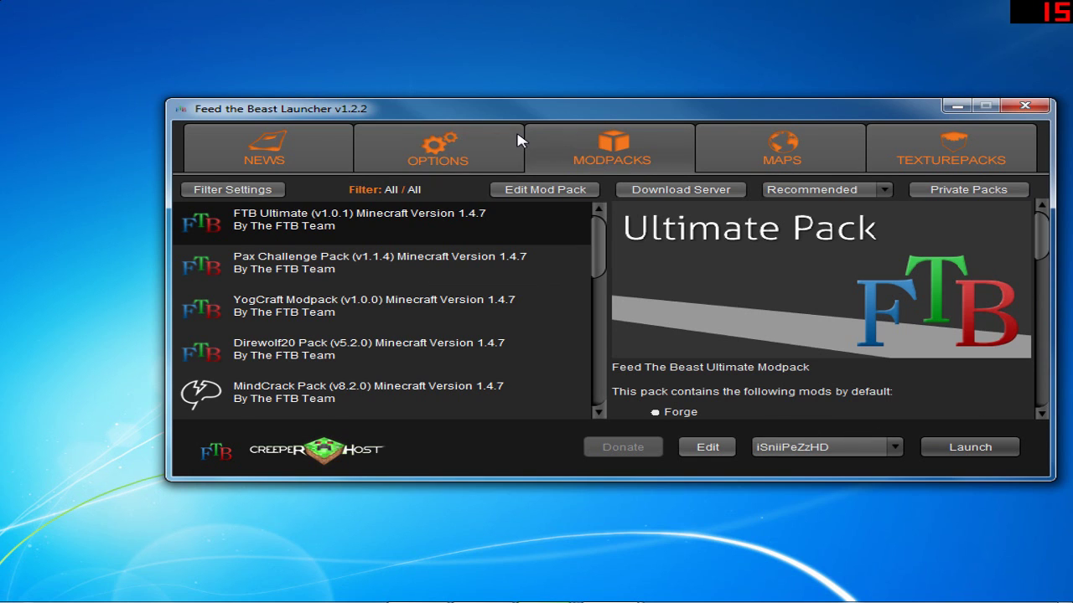
{"action": "left_click", "coordinate": [810, 445]}
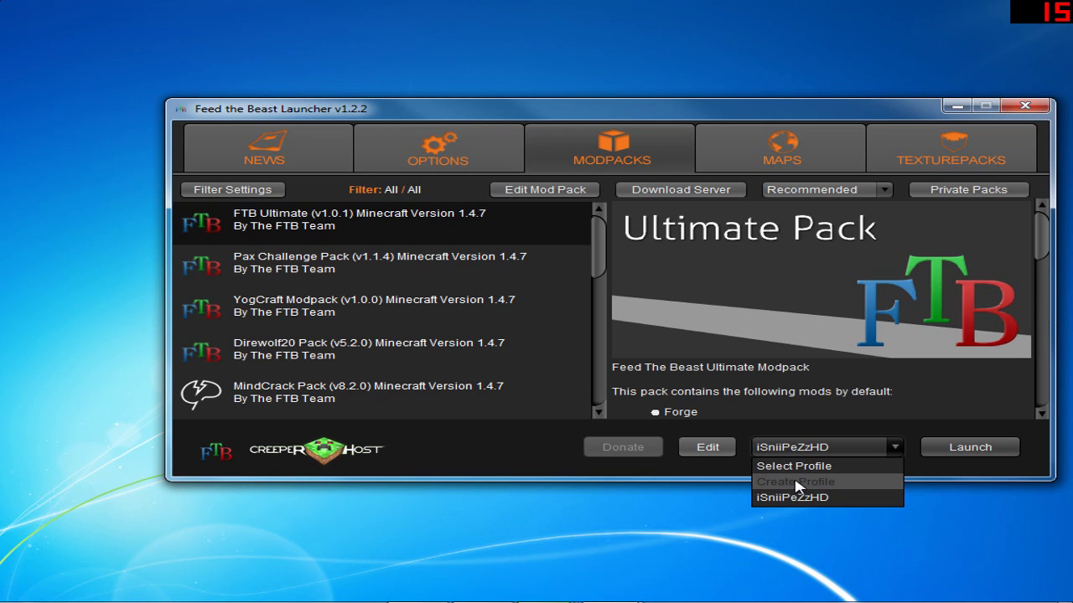
{"action": "left_click", "coordinate": [791, 481]}
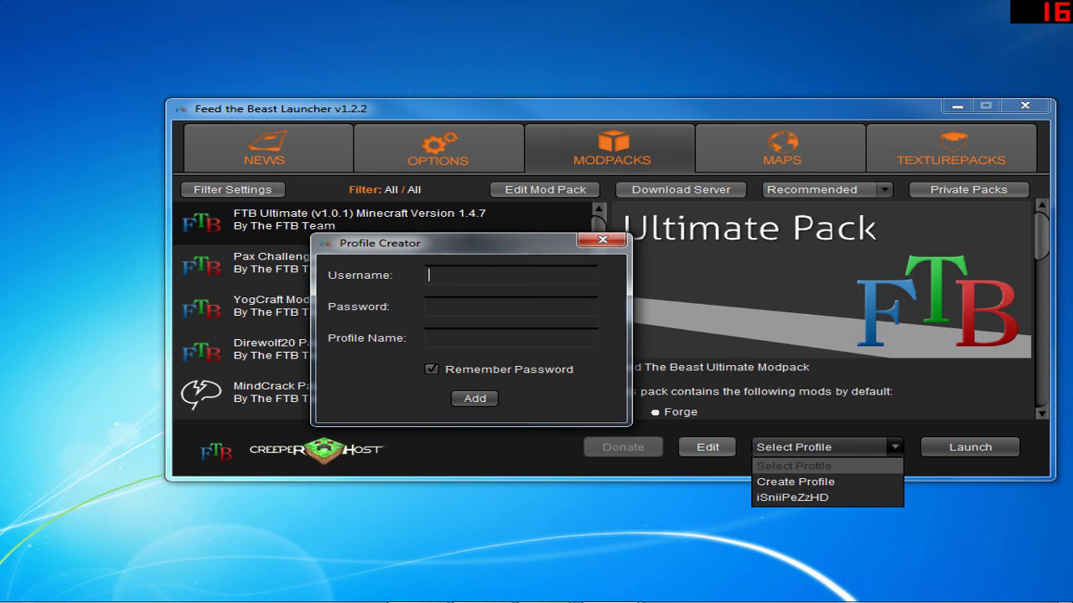
{"action": "type", "text": "iSniiPeZzH"}
{"action": "type", "text": "D"}
{"action": "left_click", "coordinate": [429, 307]}
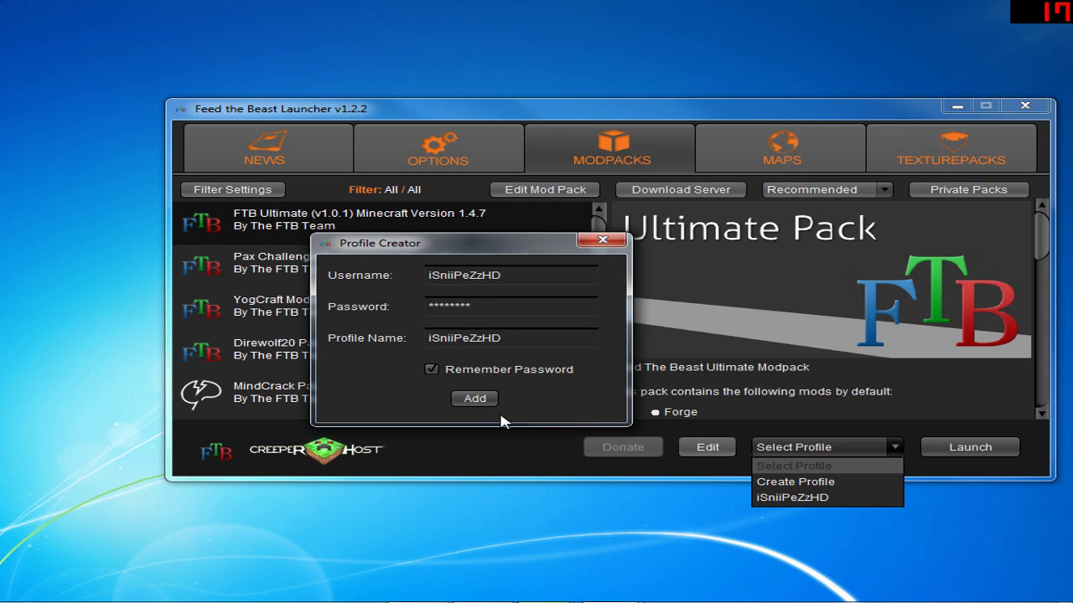
{"action": "left_click", "coordinate": [602, 239]}
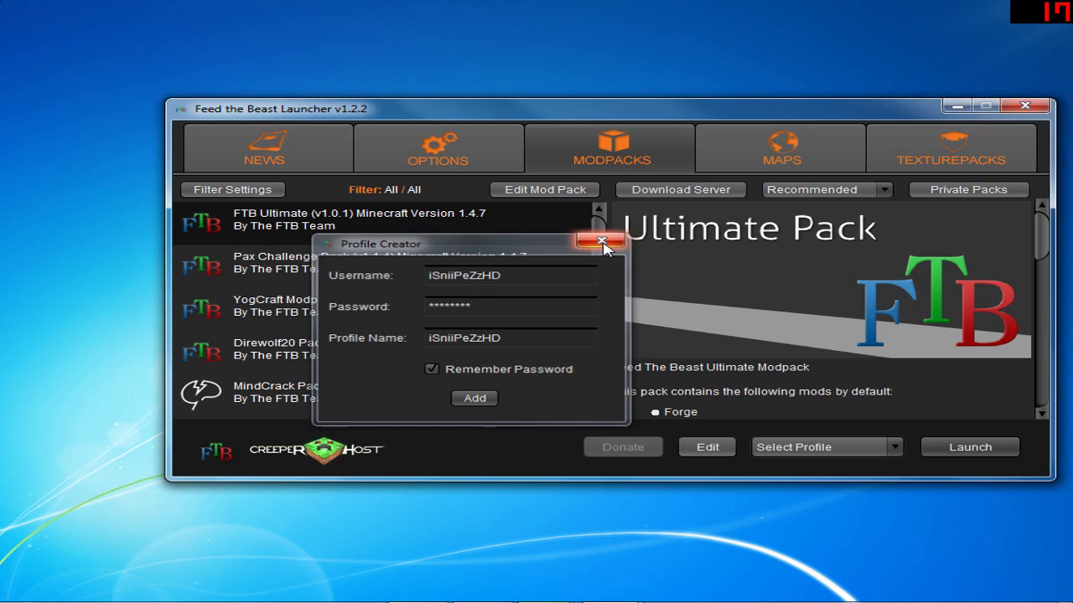
{"action": "left_click", "coordinate": [867, 450]}
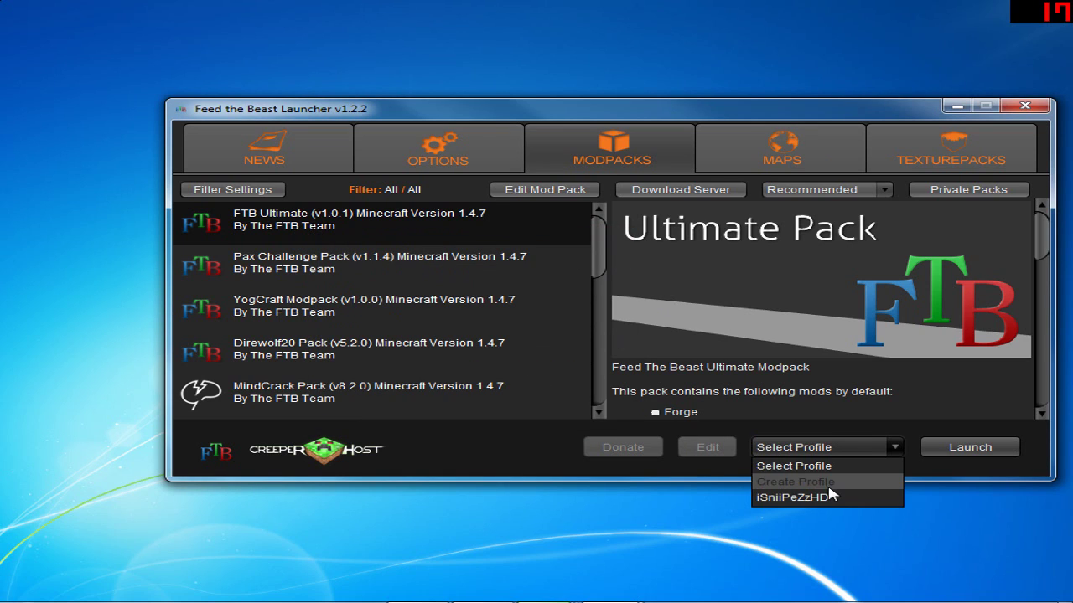
{"action": "left_click", "coordinate": [827, 496]}
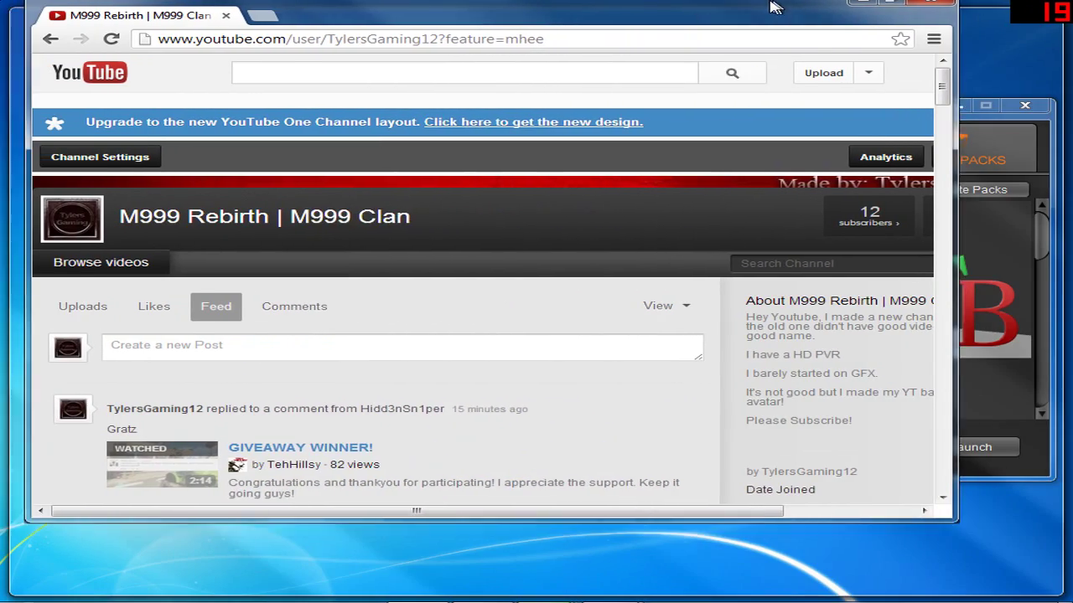
Step: Maximize Chrome and browse the YouTube channel's activity feed of uploads and comments
{"action": "double_click", "coordinate": [775, 6]}
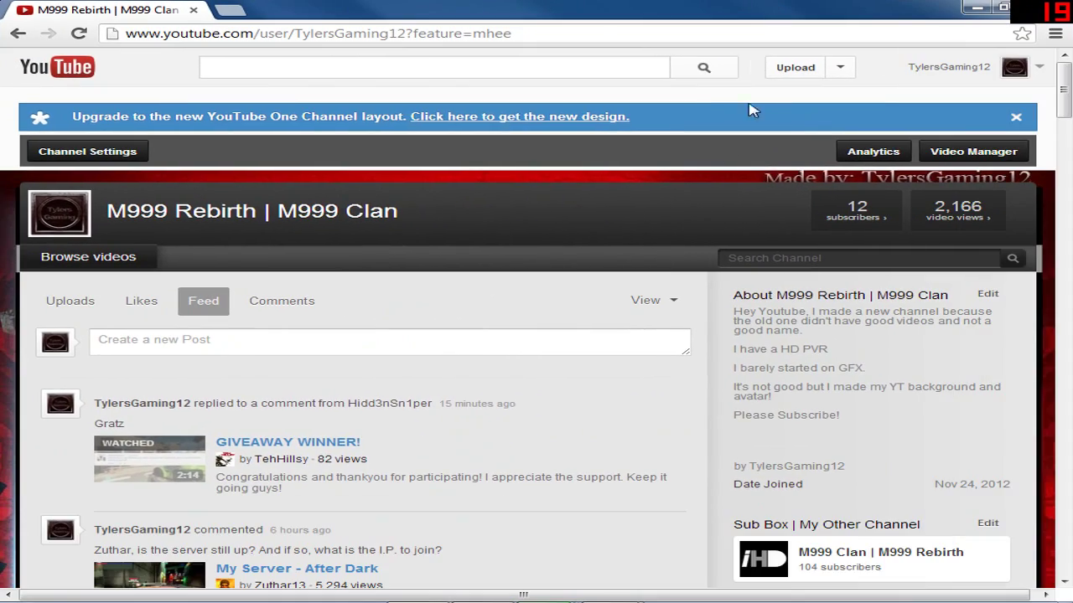
{"action": "scroll", "coordinate": [29, 319], "scroll_direction": "down", "scroll_amount": 10}
{"action": "scroll", "coordinate": [30, 318], "scroll_direction": "down", "scroll_amount": 1}
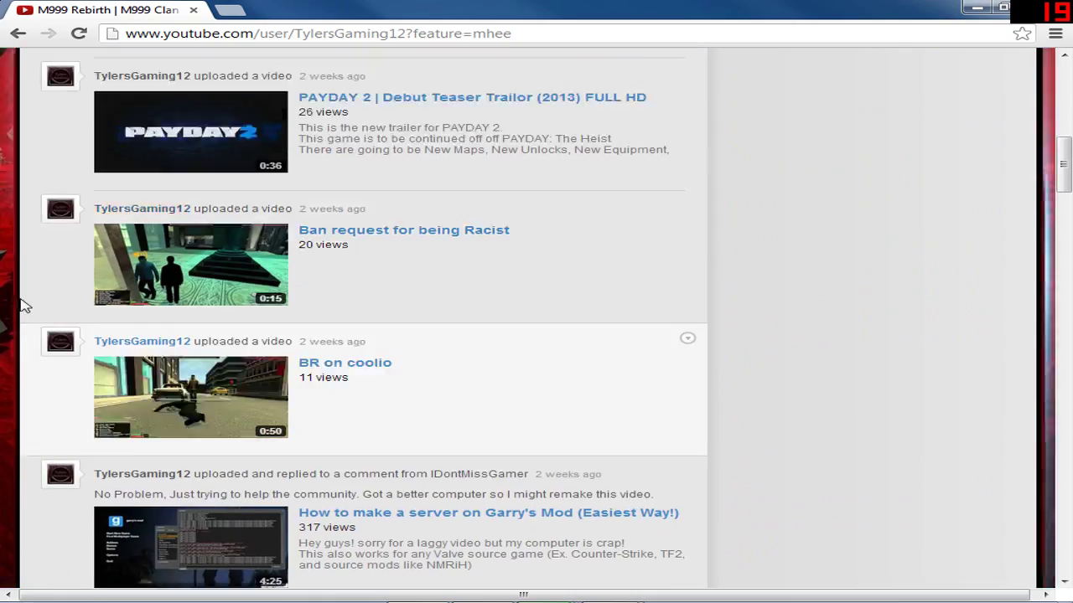
{"action": "scroll", "coordinate": [29, 319], "scroll_direction": "up", "scroll_amount": 6}
{"action": "scroll", "coordinate": [29, 318], "scroll_direction": "down", "scroll_amount": 2}
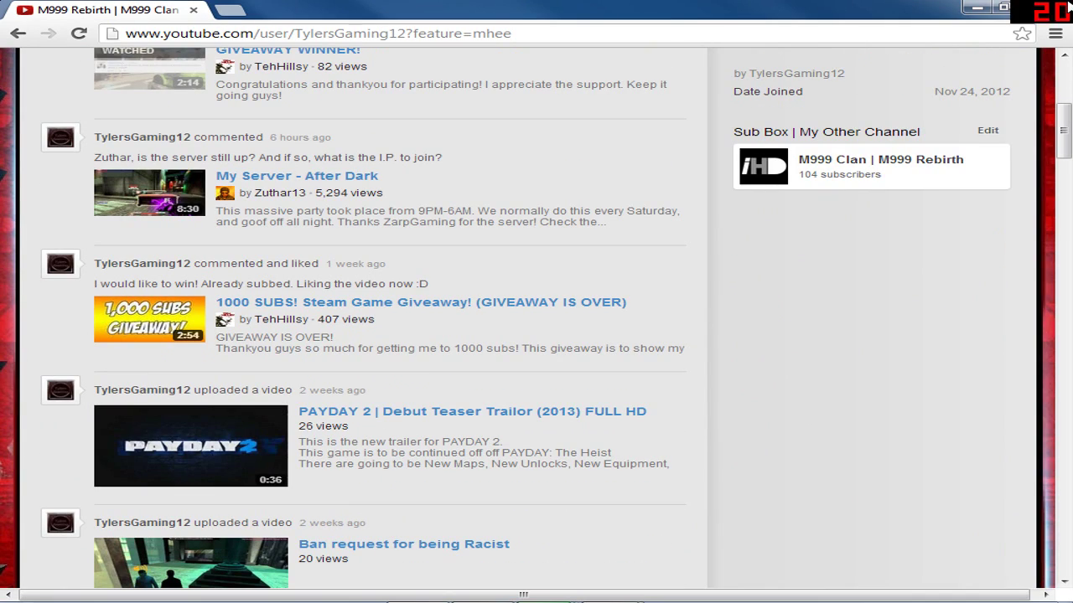